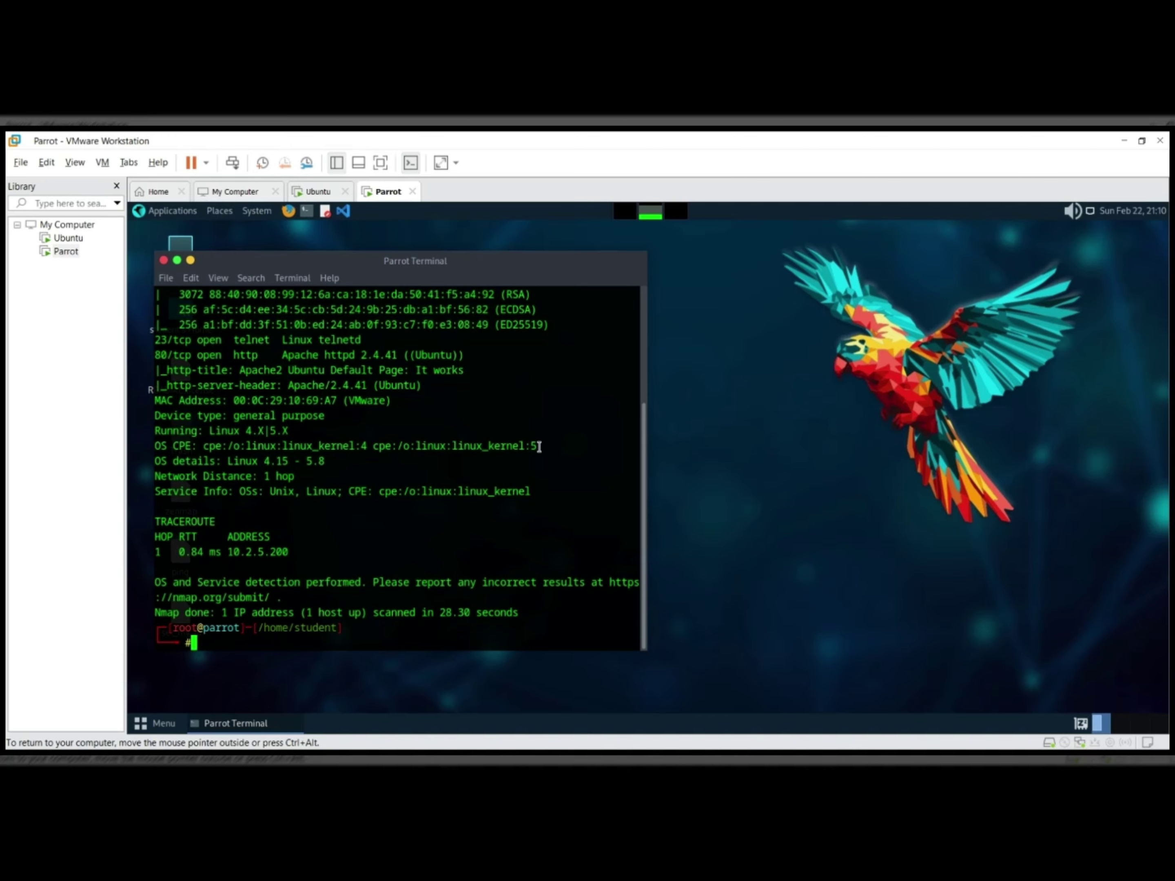
Step: Switch to the Ubuntu machine and review the packets captured on ens33 in Wireshark
left_click(316, 190)
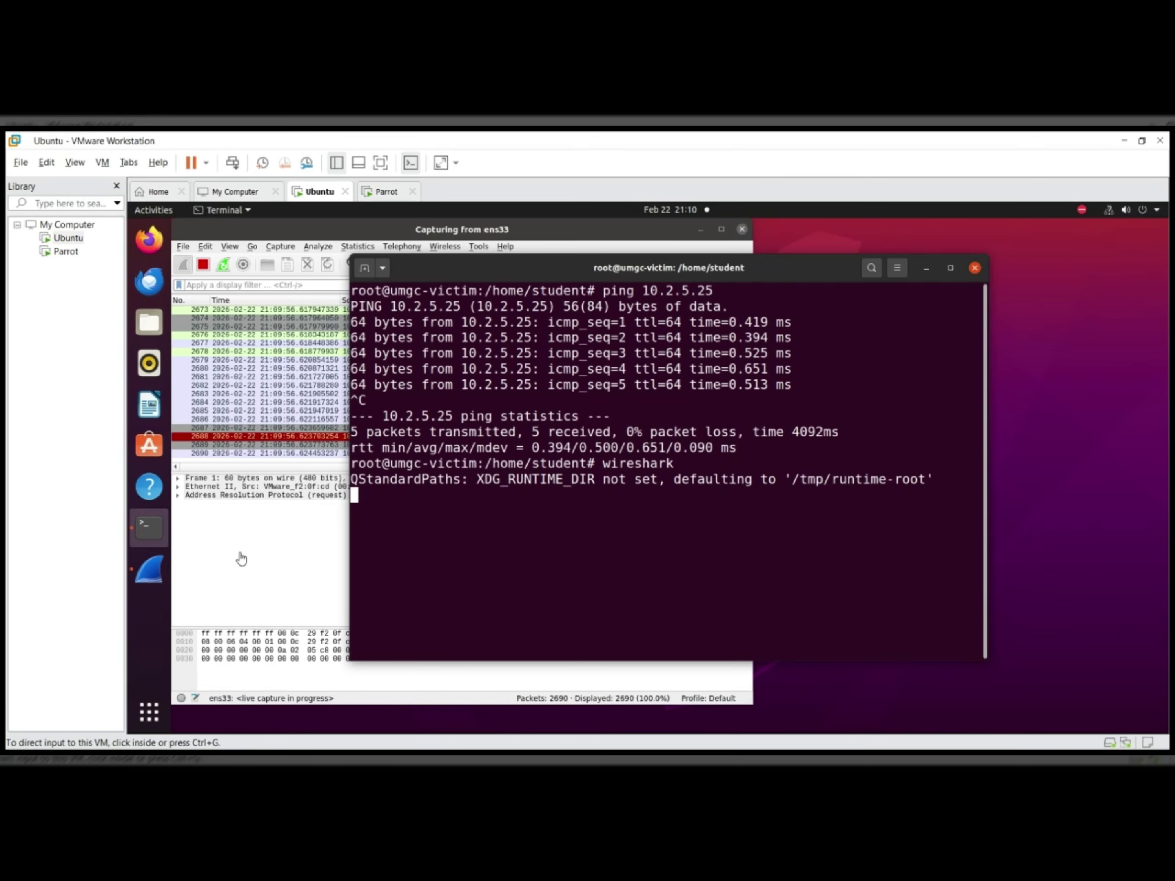
left_click(518, 231)
scroll(436, 401, "up", 20)
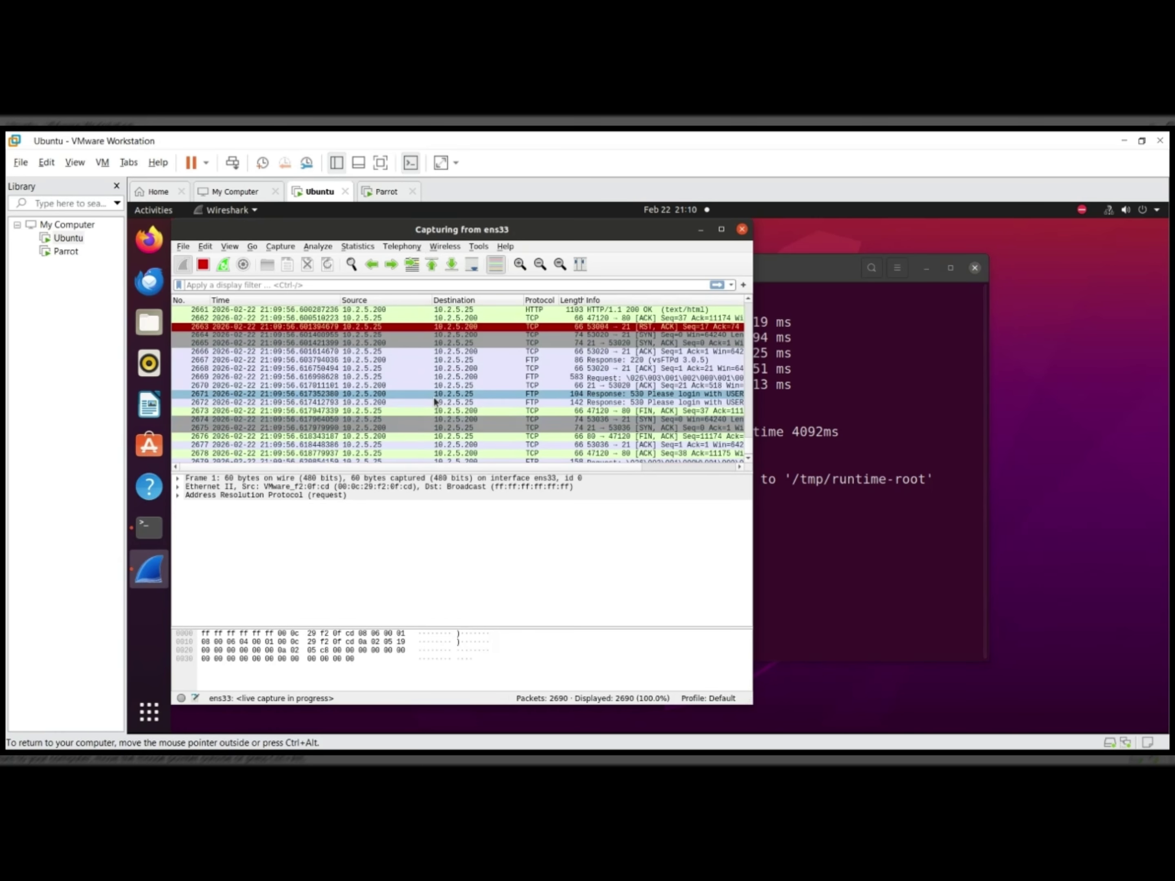
scroll(436, 401, "up", 20)
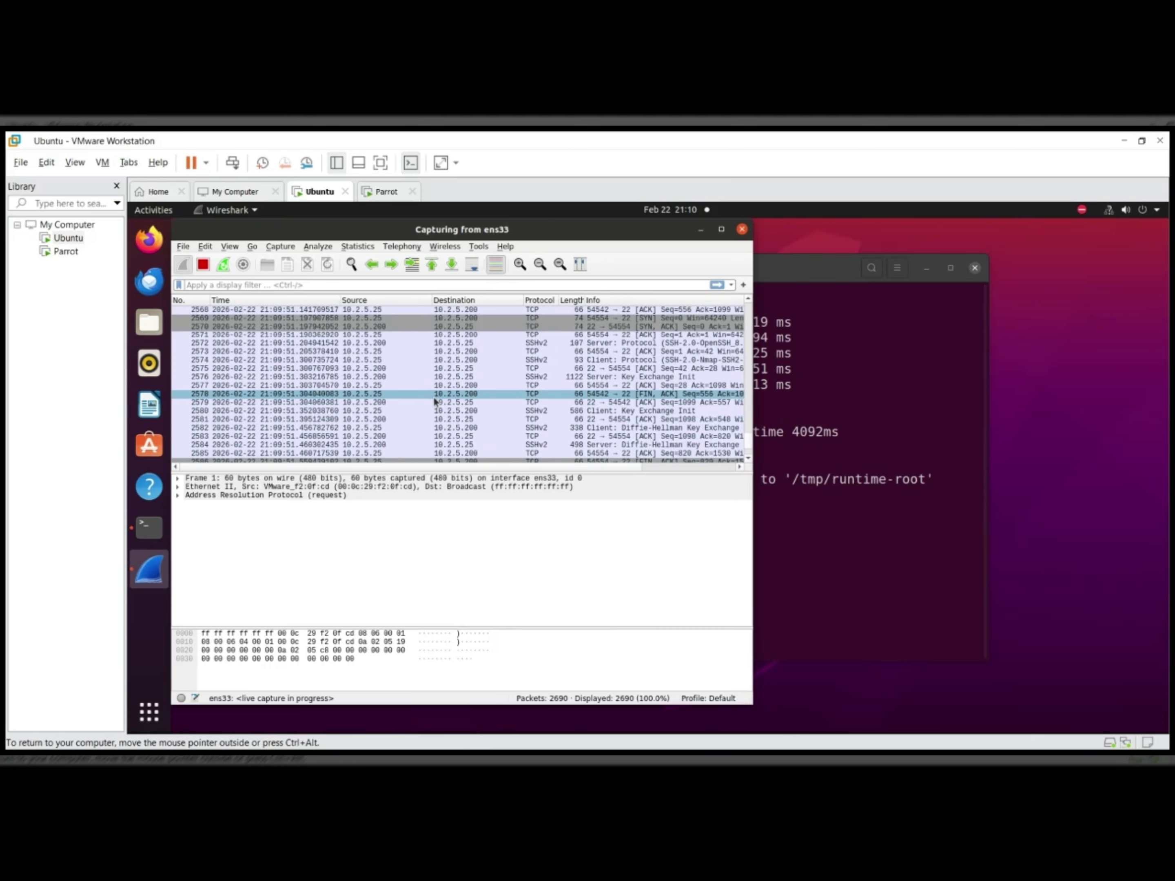
scroll(435, 401, "up", 10)
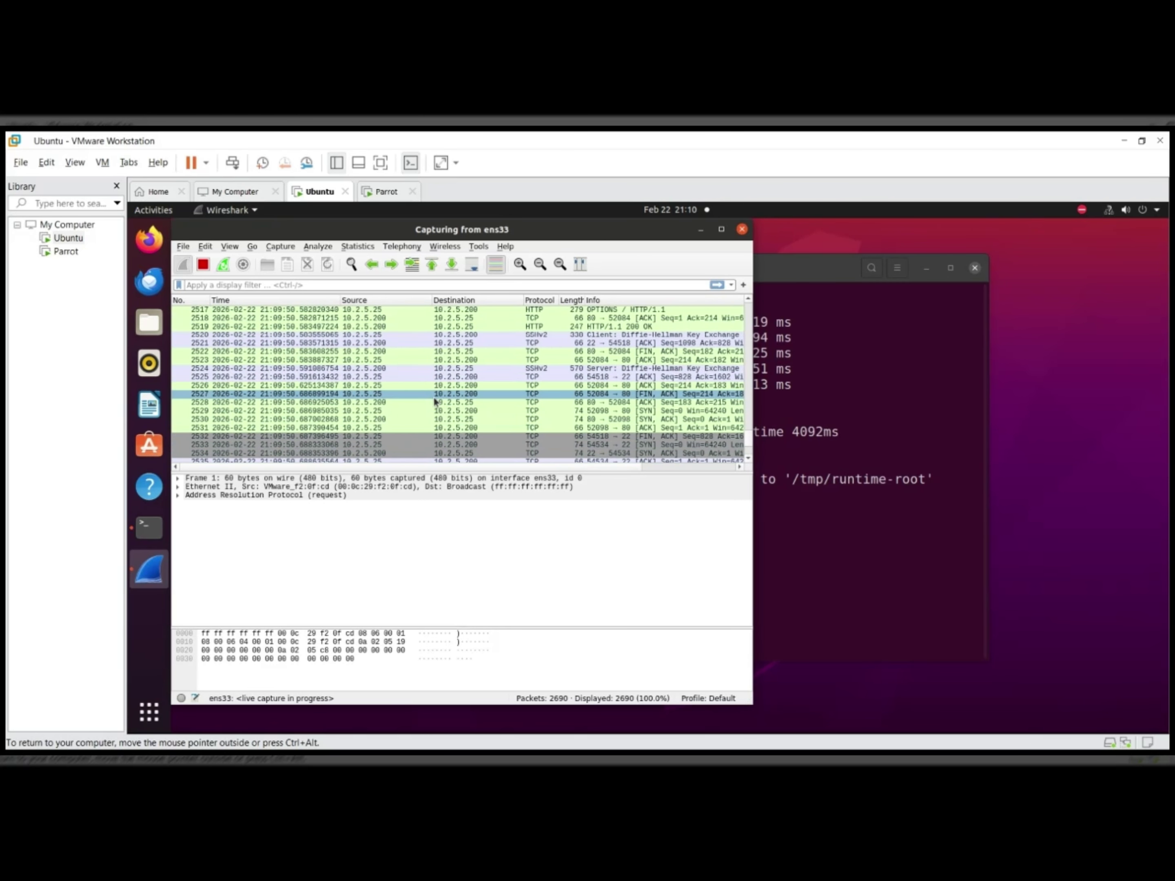
scroll(435, 402, "up", 1)
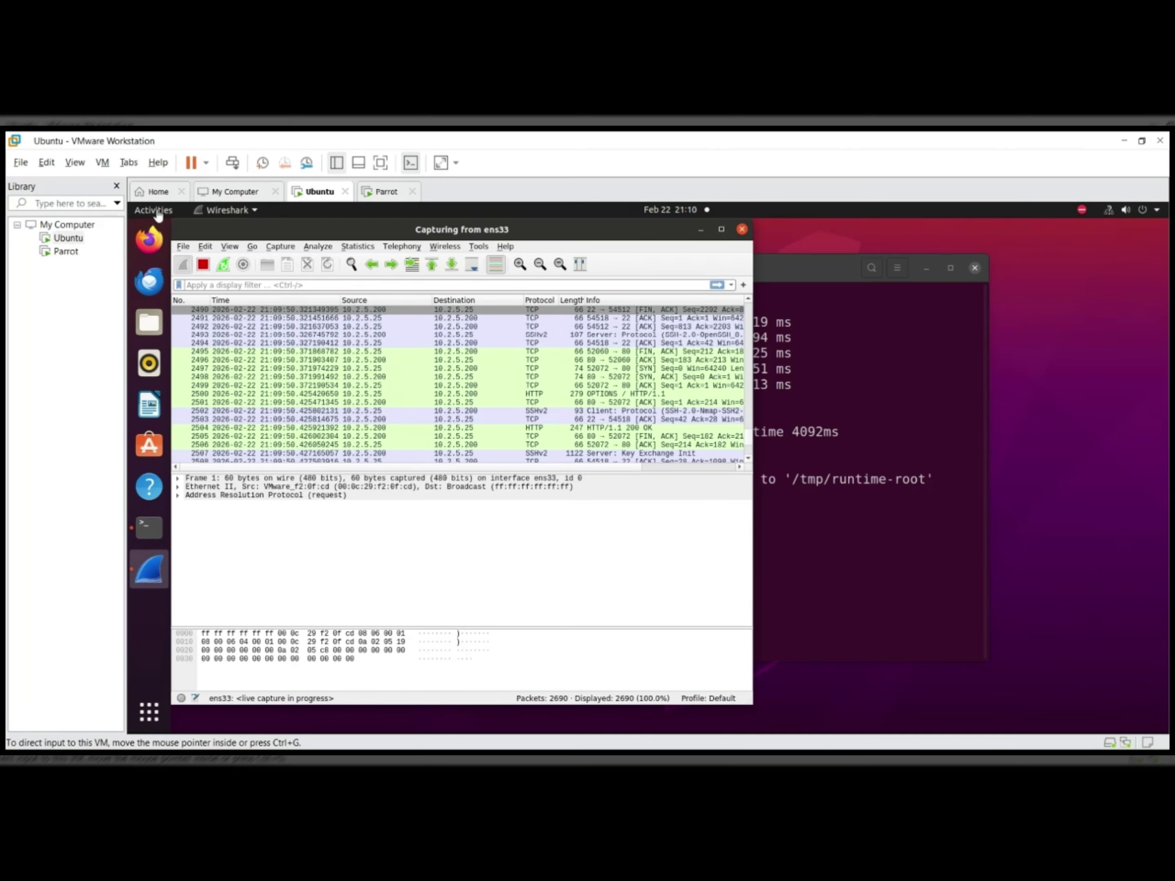
left_click(386, 193)
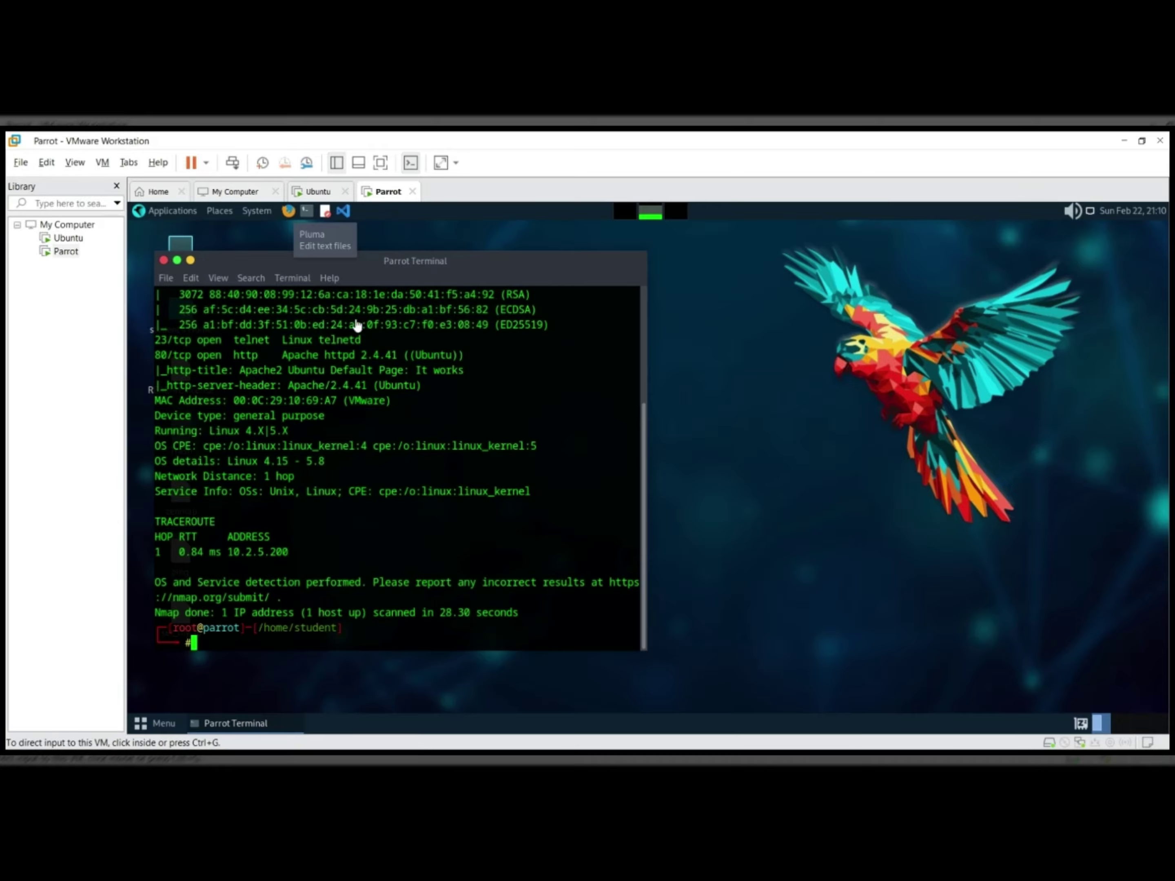
left_click(223, 648)
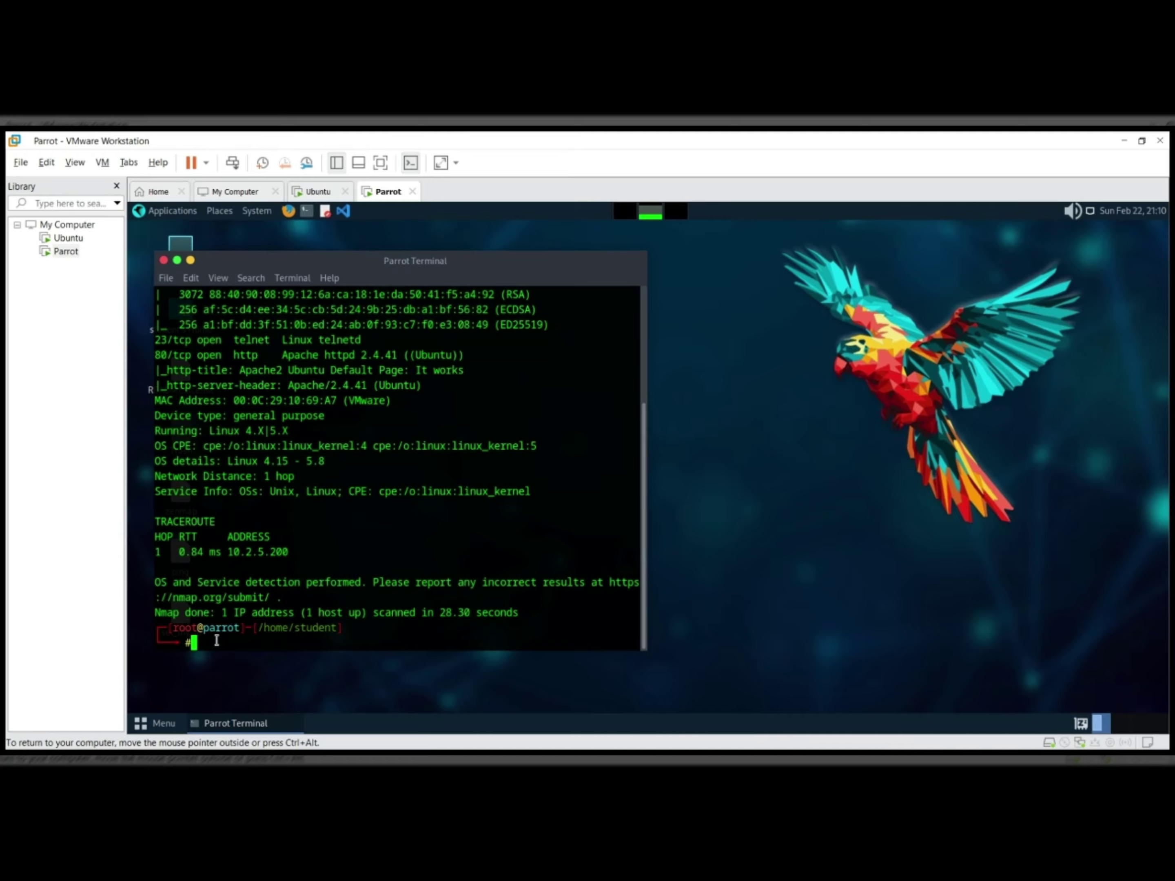
type("nikto -h http:")
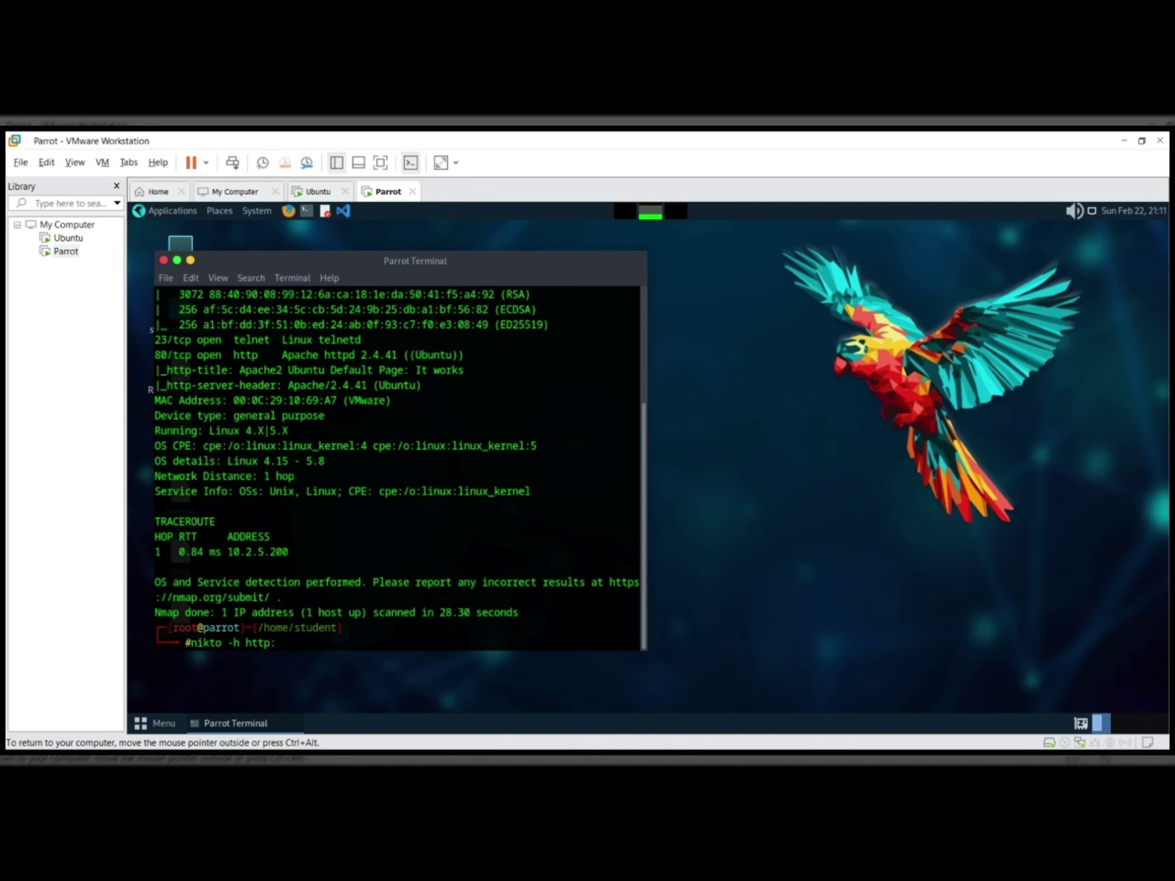
type("//10.2.5.200")
key("Return")
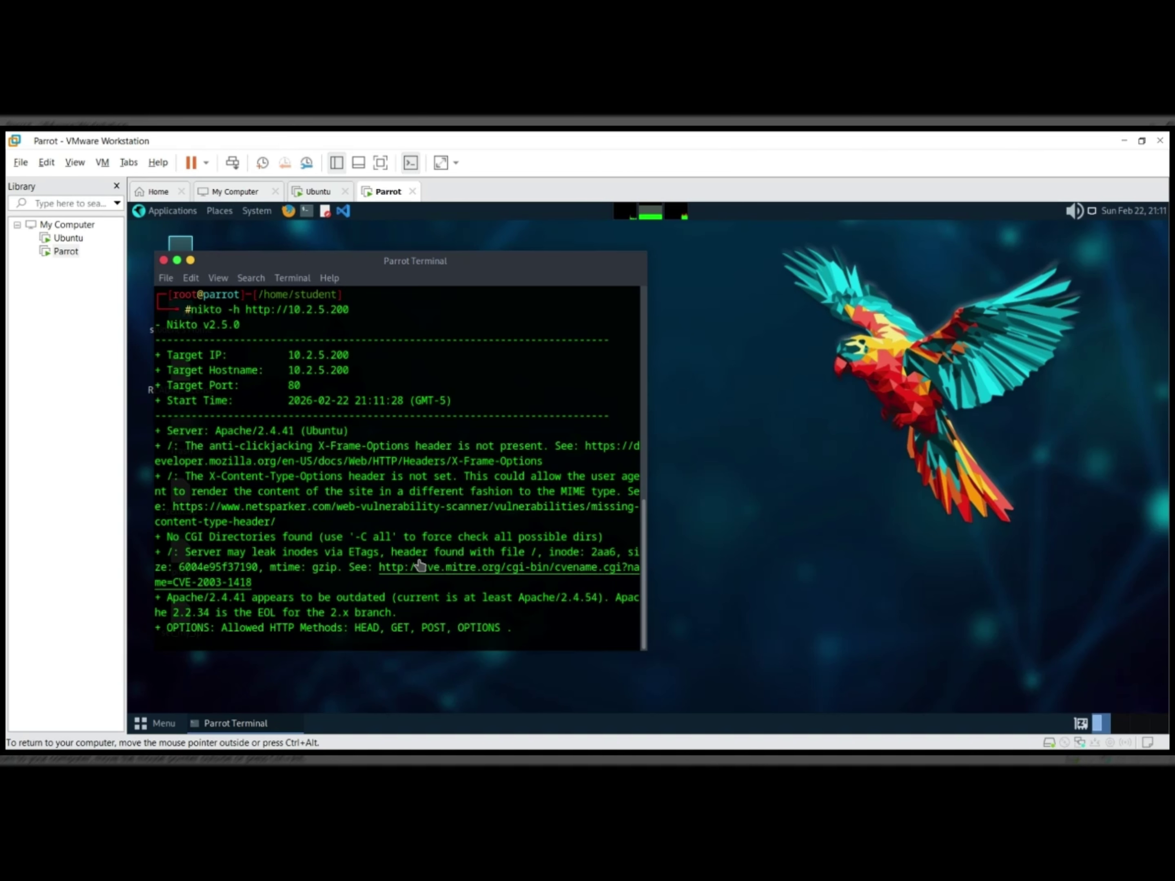
scroll(443, 582, "up", 3)
scroll(445, 587, "down", 4)
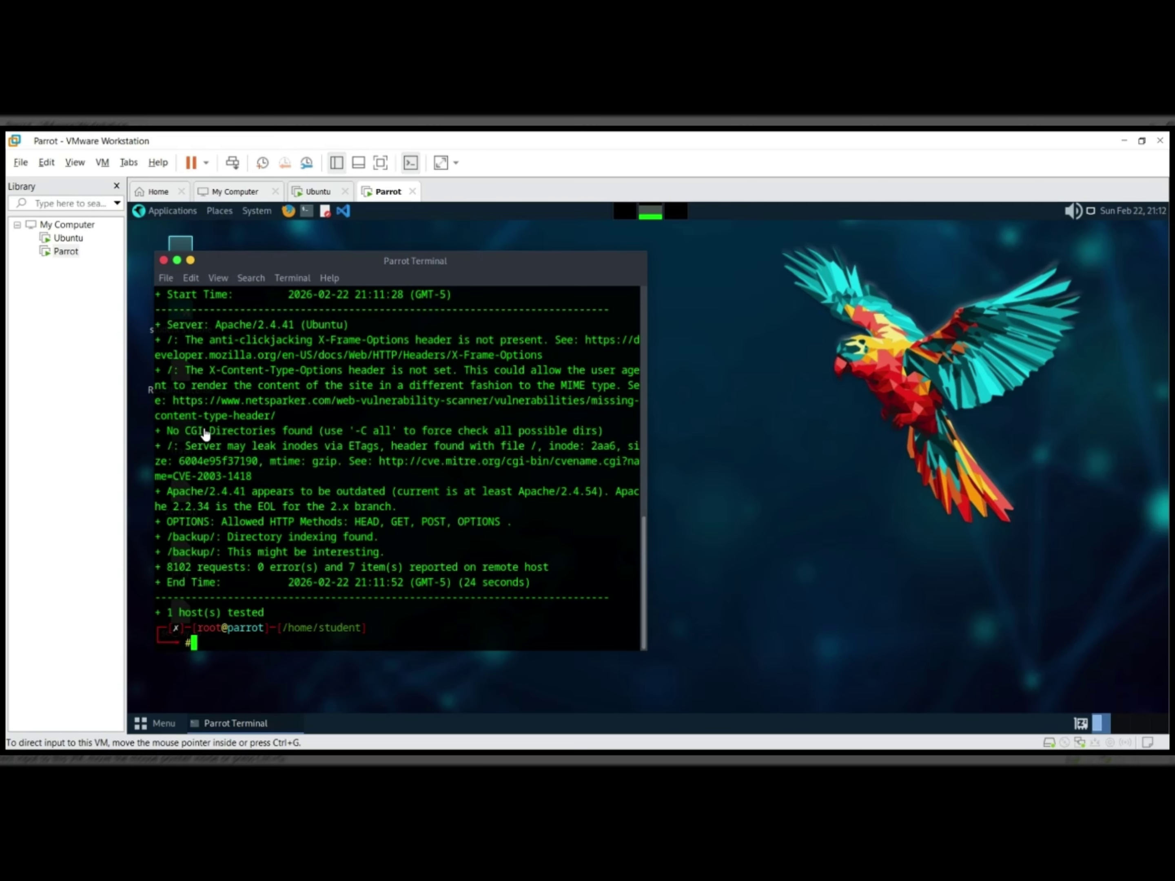
Step: In a new Ubuntu terminal, become root with sudo su and the account password, and try to print /var/log/apache2/ with cat
left_click(320, 192)
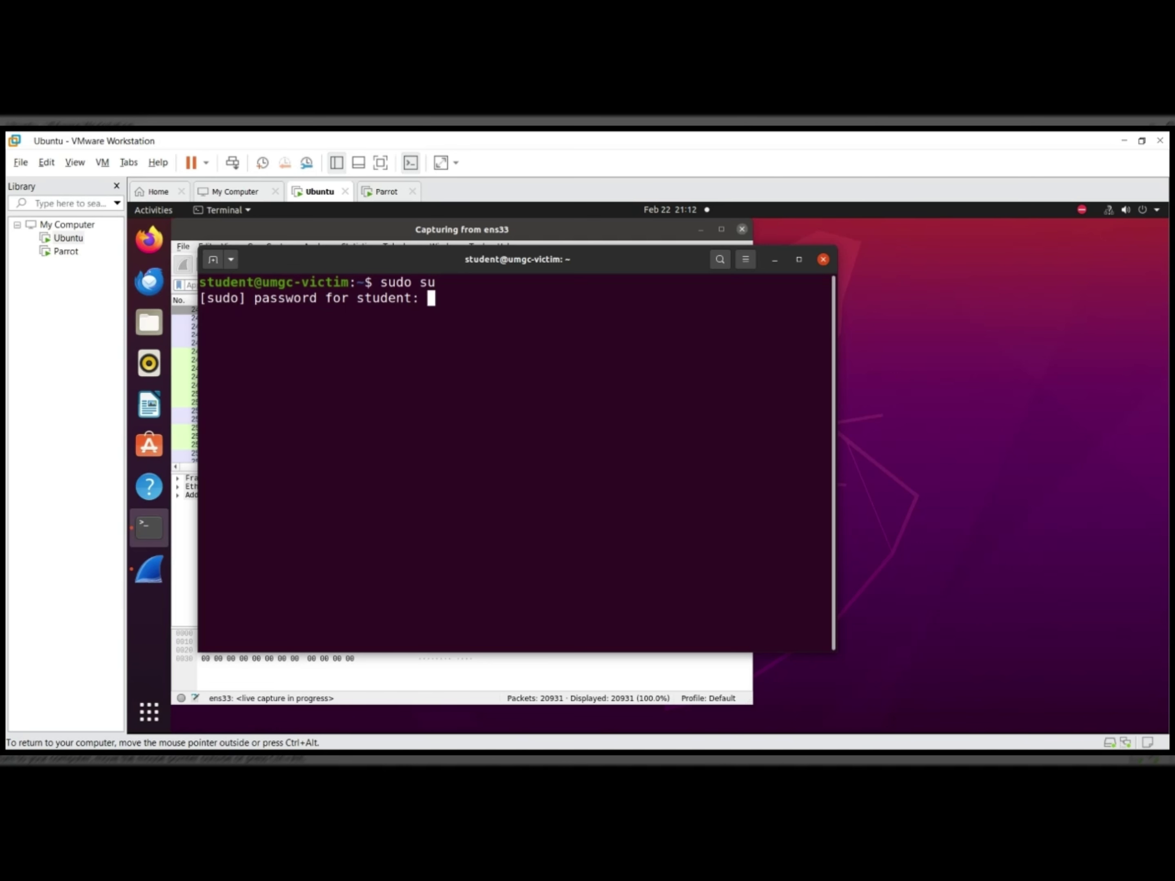
key("Return")
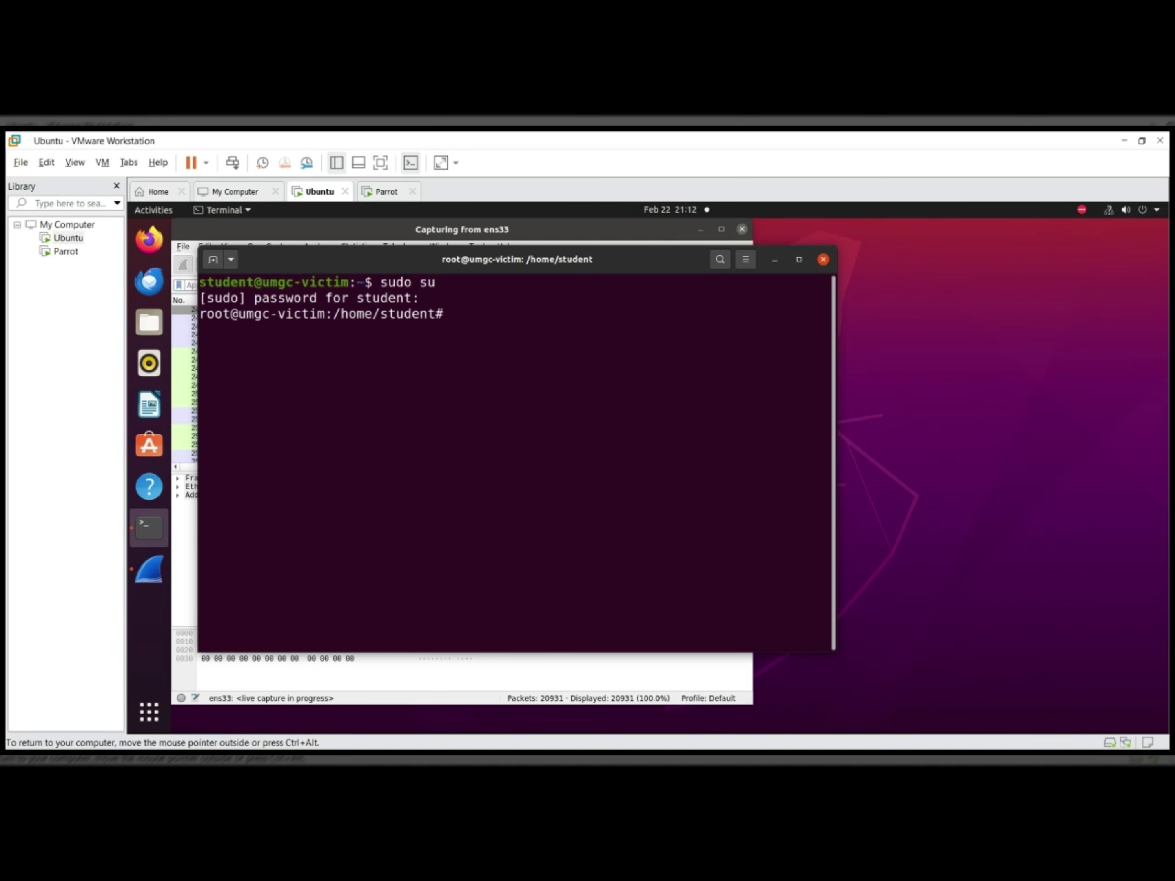
type("cat /var/log/apach")
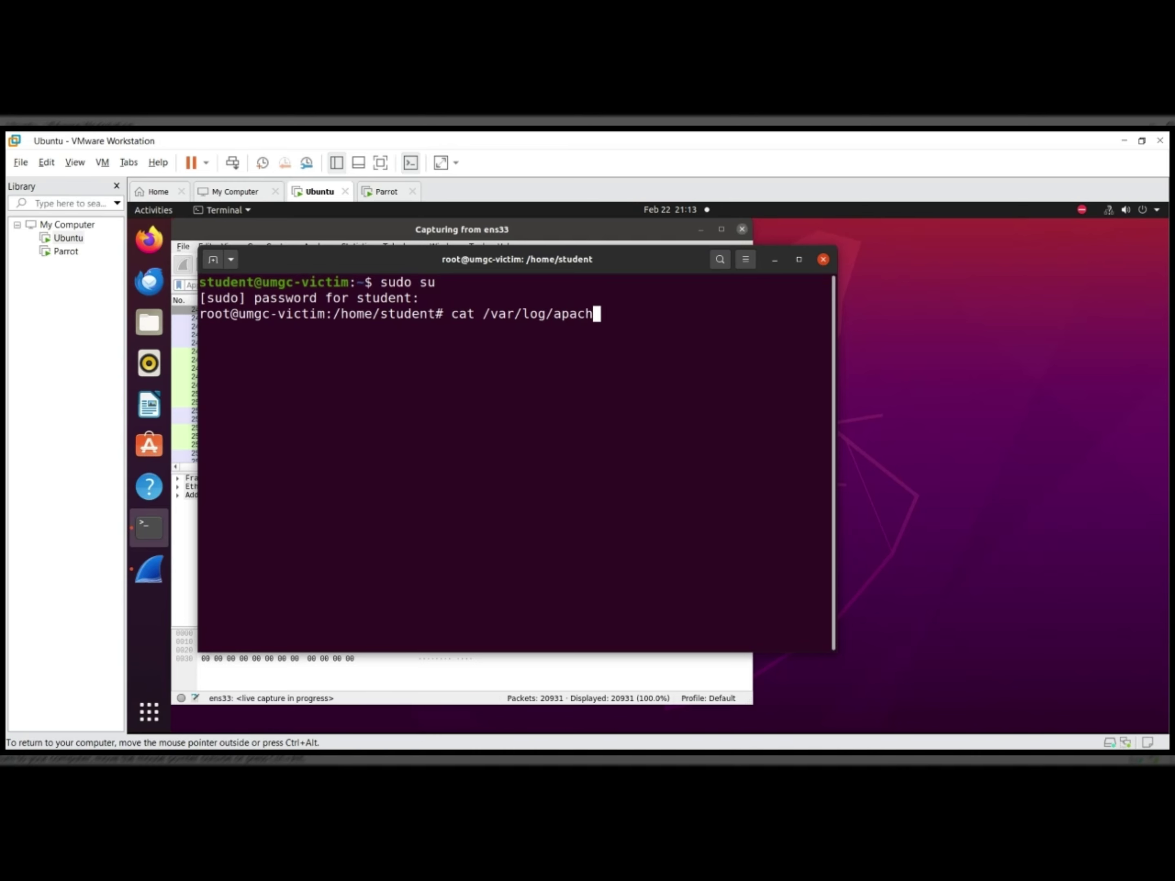
type("e2/")
key("Return")
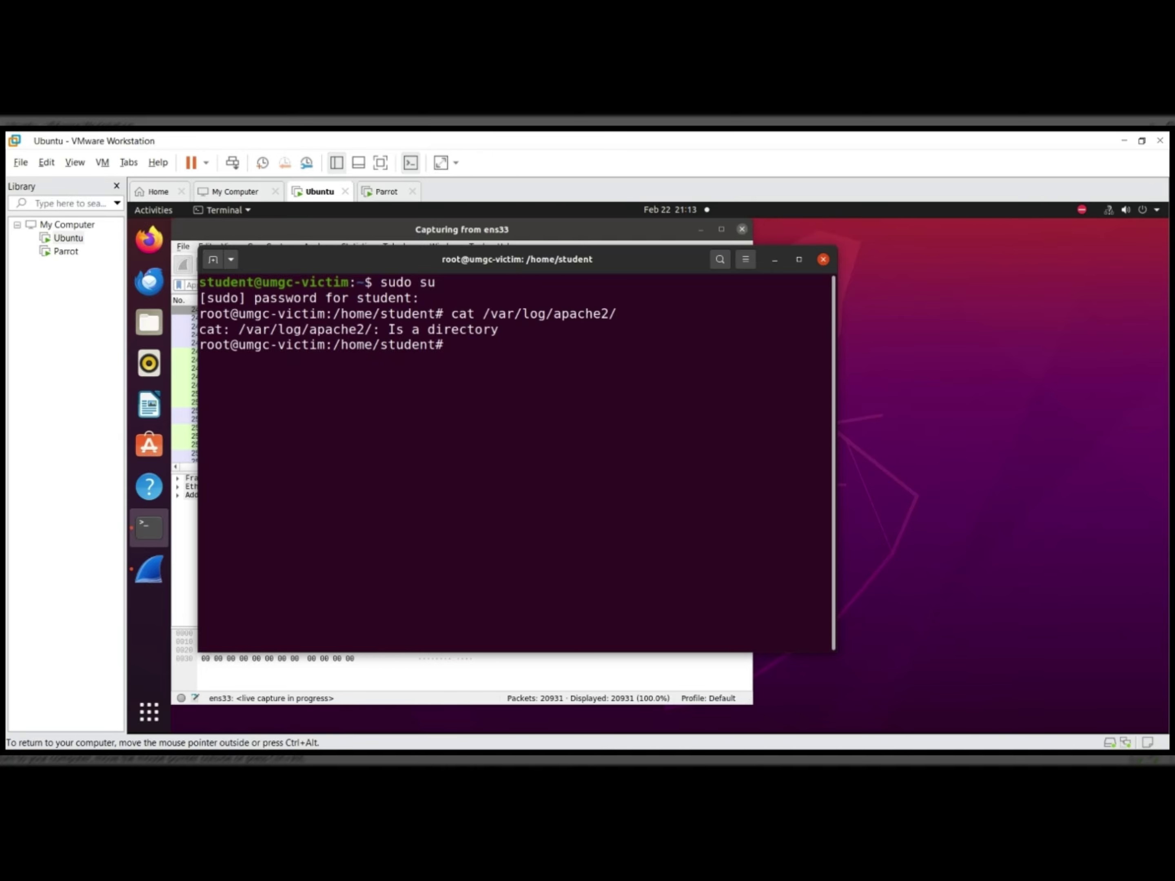
Step: Print the lines of /var/log/apache2/access.log that contain nmap, using cat piped into grep
key("Up")
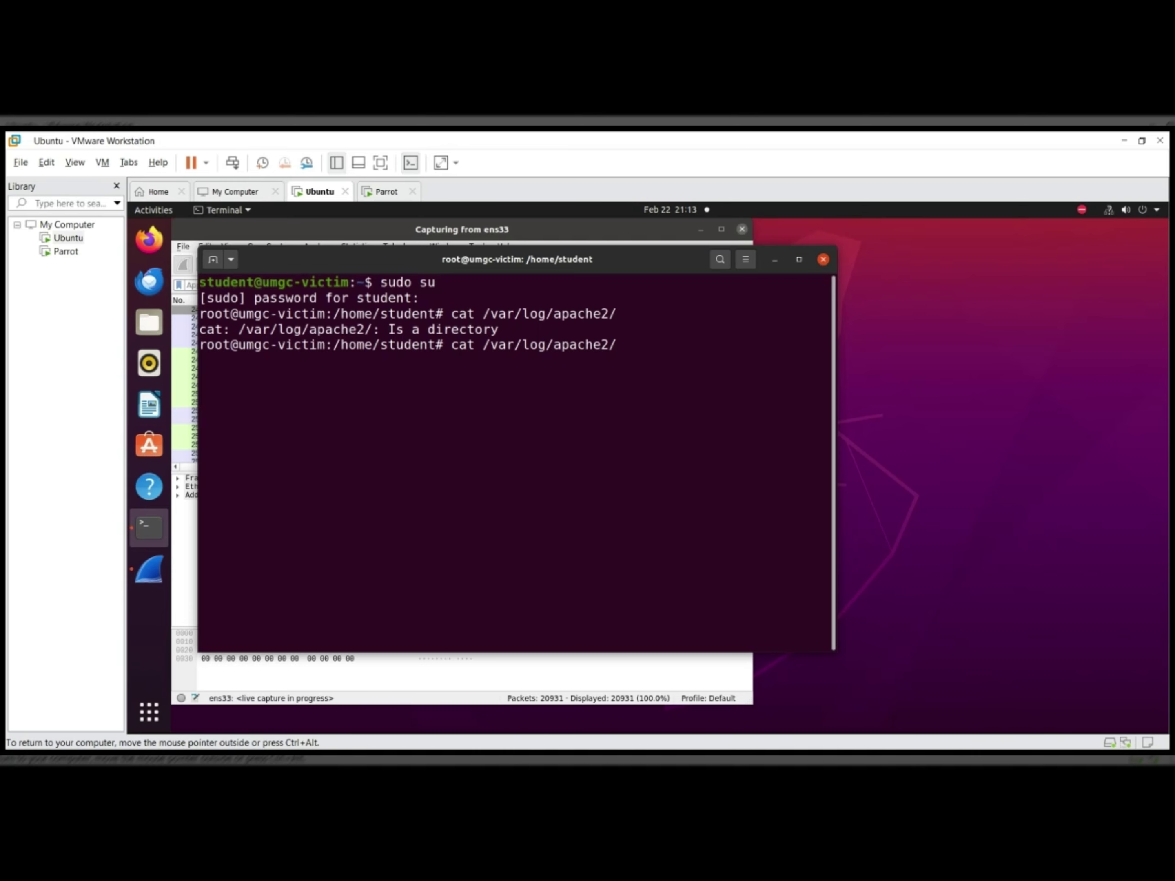
type("/")
key("BackSpace")
type("acc")
key("BackSpace")
key("BackSpace")
key("BackSpace")
type("/access/lo")
key("BackSpace")
key("BackSpace")
key("BackSpace")
type(".log | grep nmap")
key("Return")
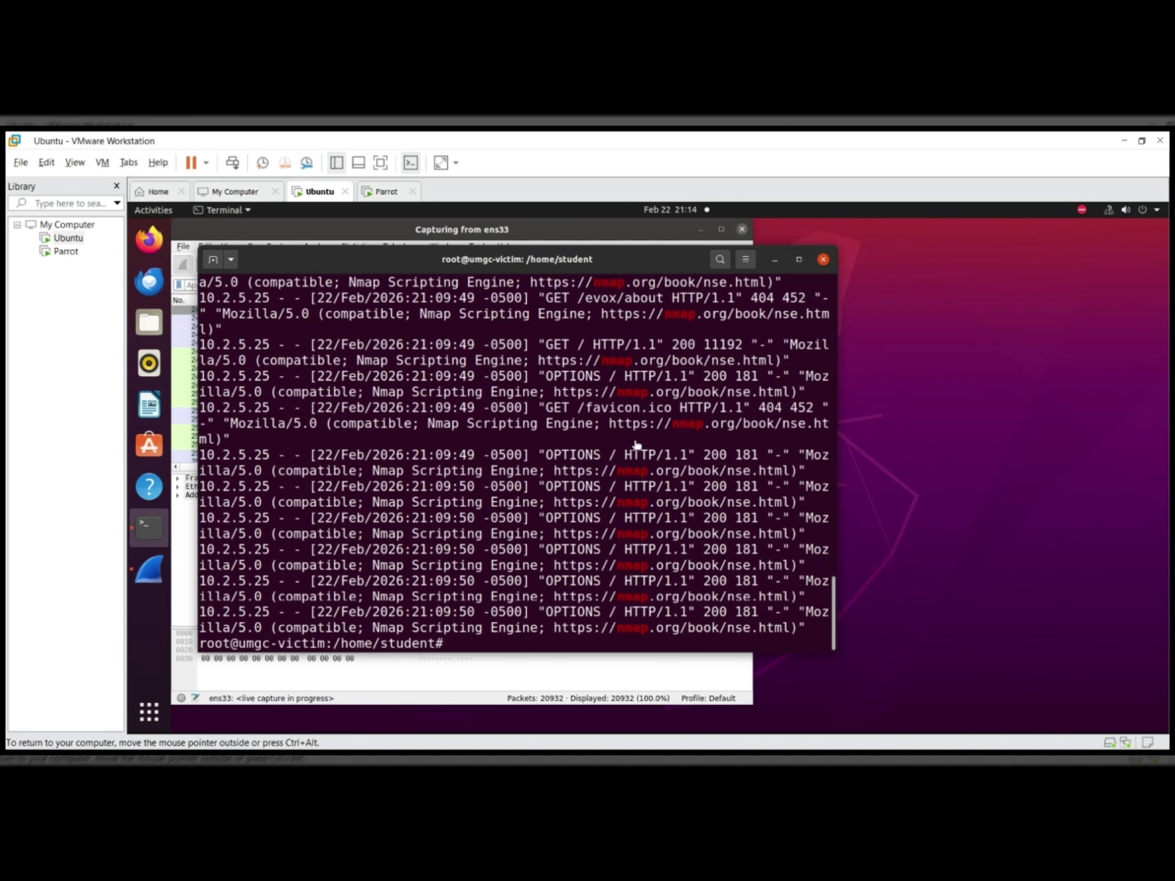
Step: Examine the nmap entries of the Apache access log from the first to the most recent one
scroll(637, 445, "up", 6)
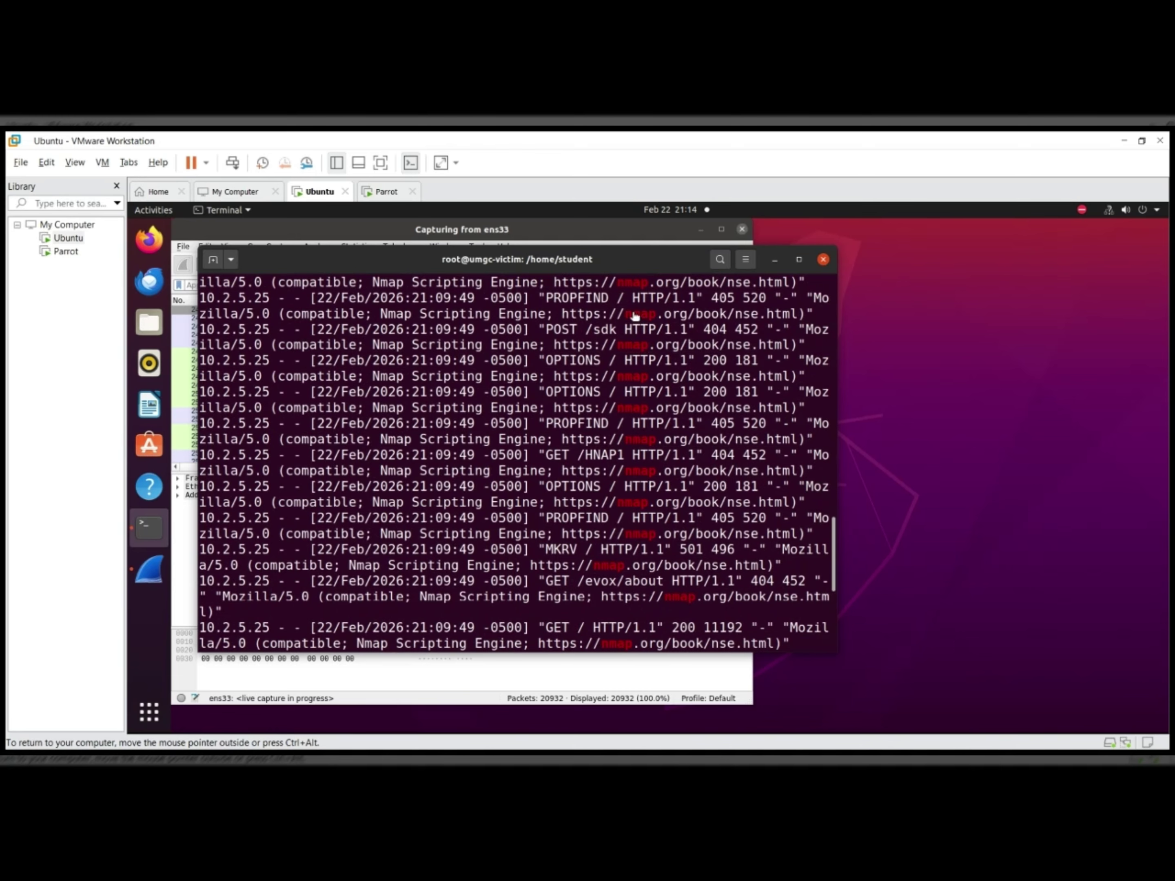
scroll(634, 316, "up", 15)
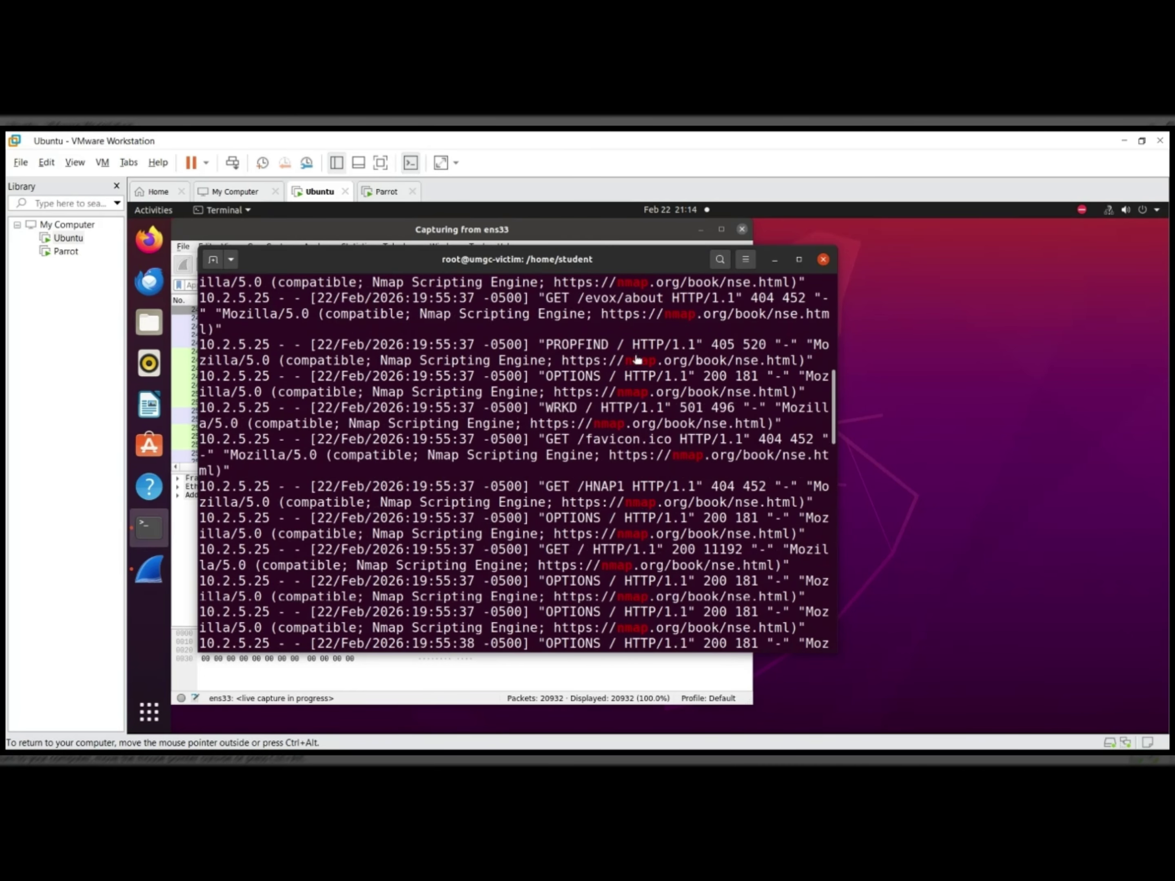
scroll(637, 360, "up", 10)
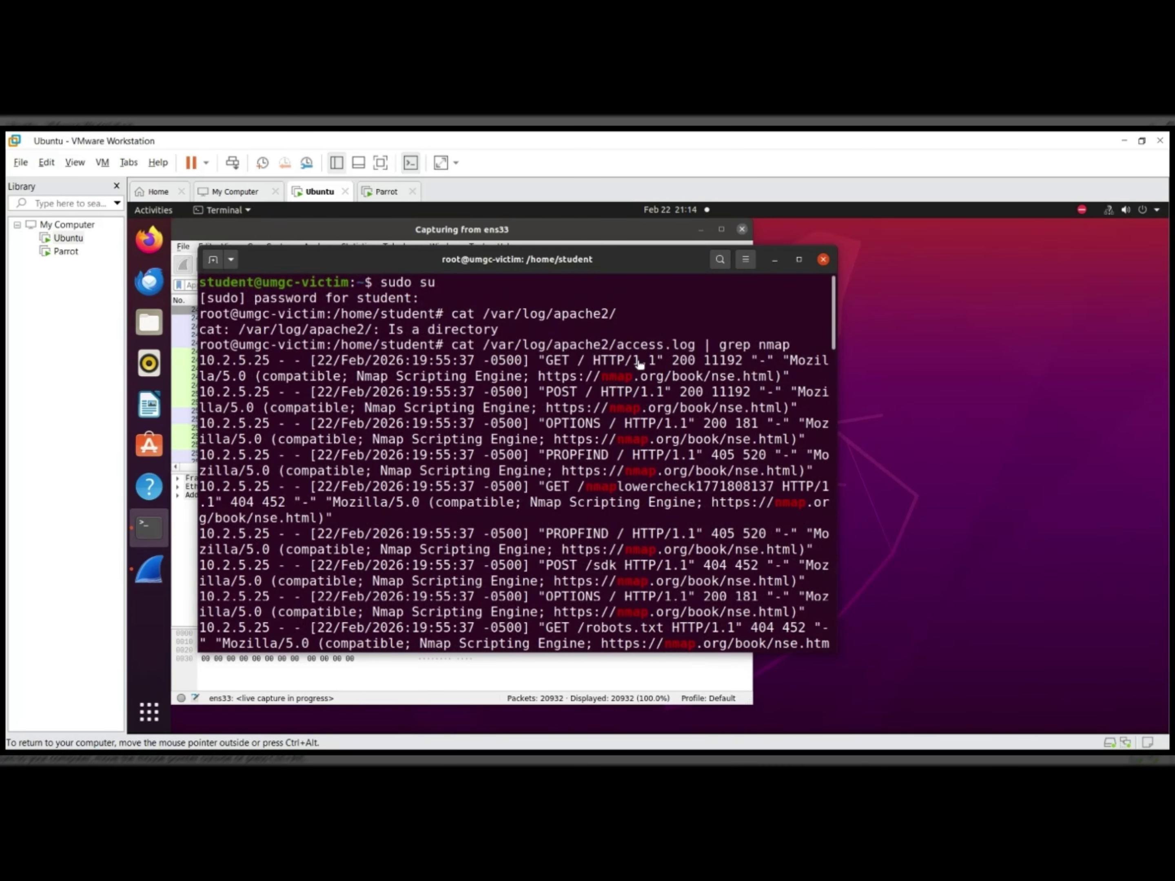
scroll(640, 364, "down", 20)
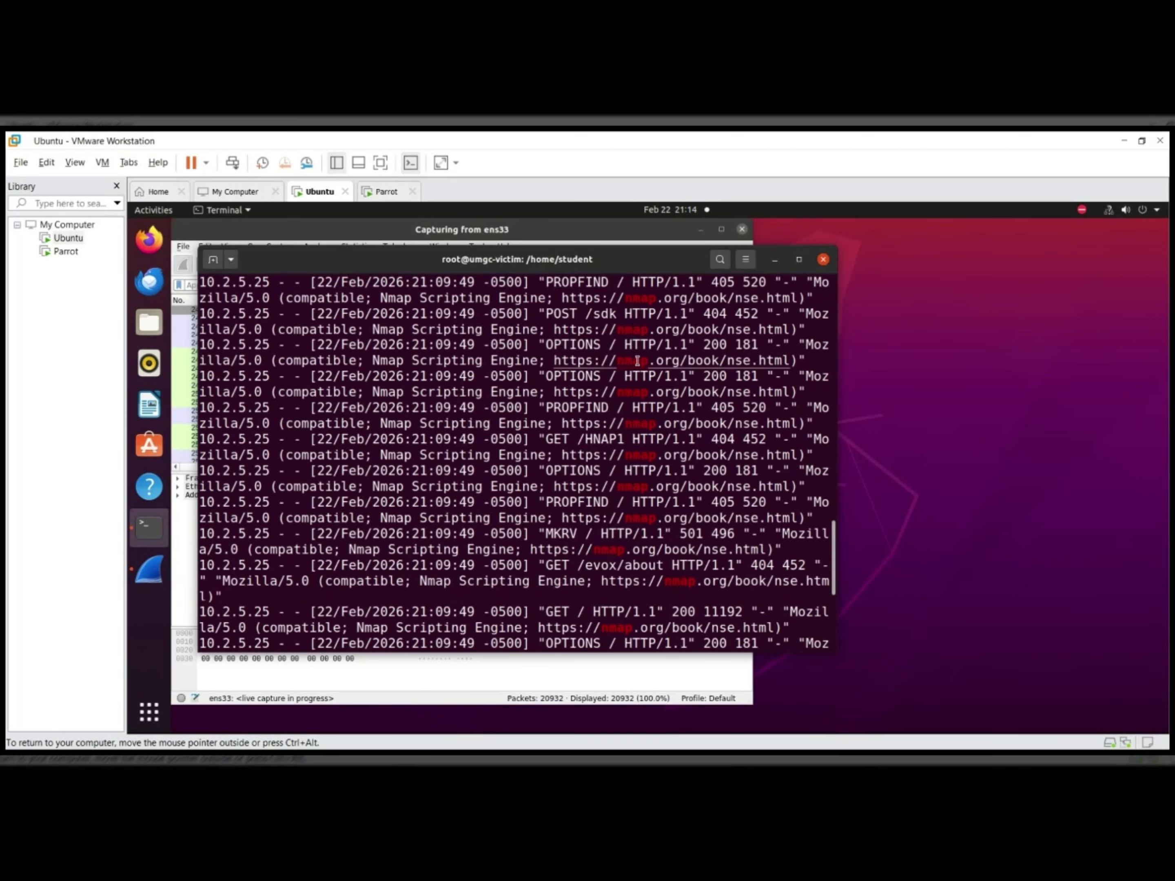
scroll(638, 363, "down", 6)
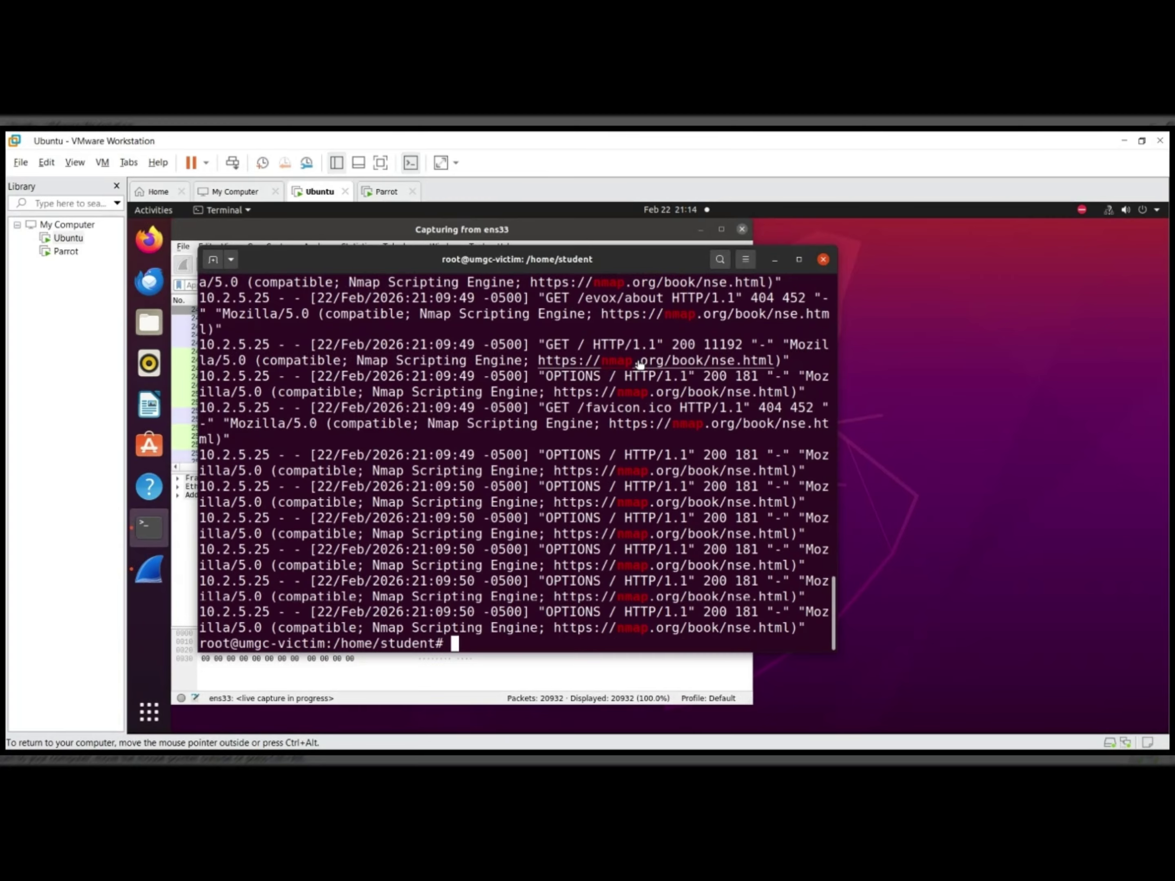
scroll(639, 364, "up", 20)
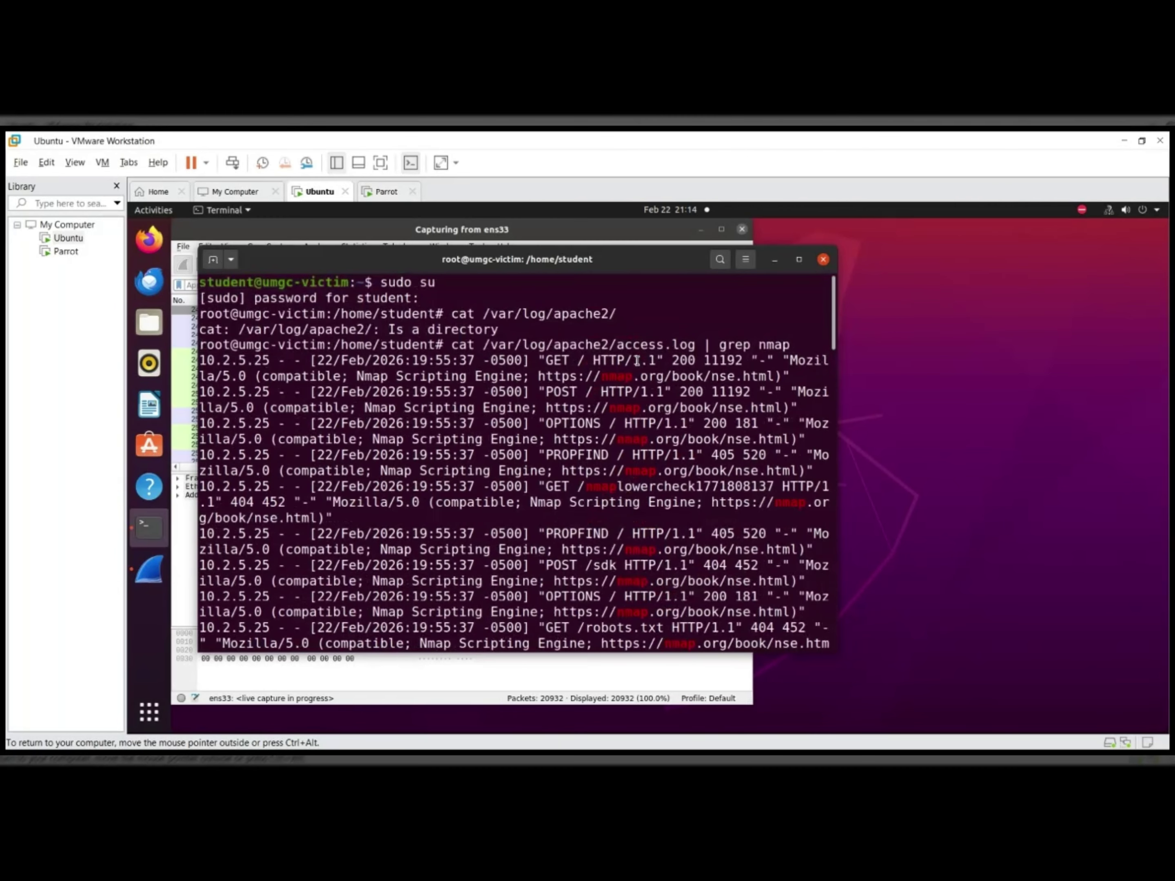
scroll(637, 361, "down", 6)
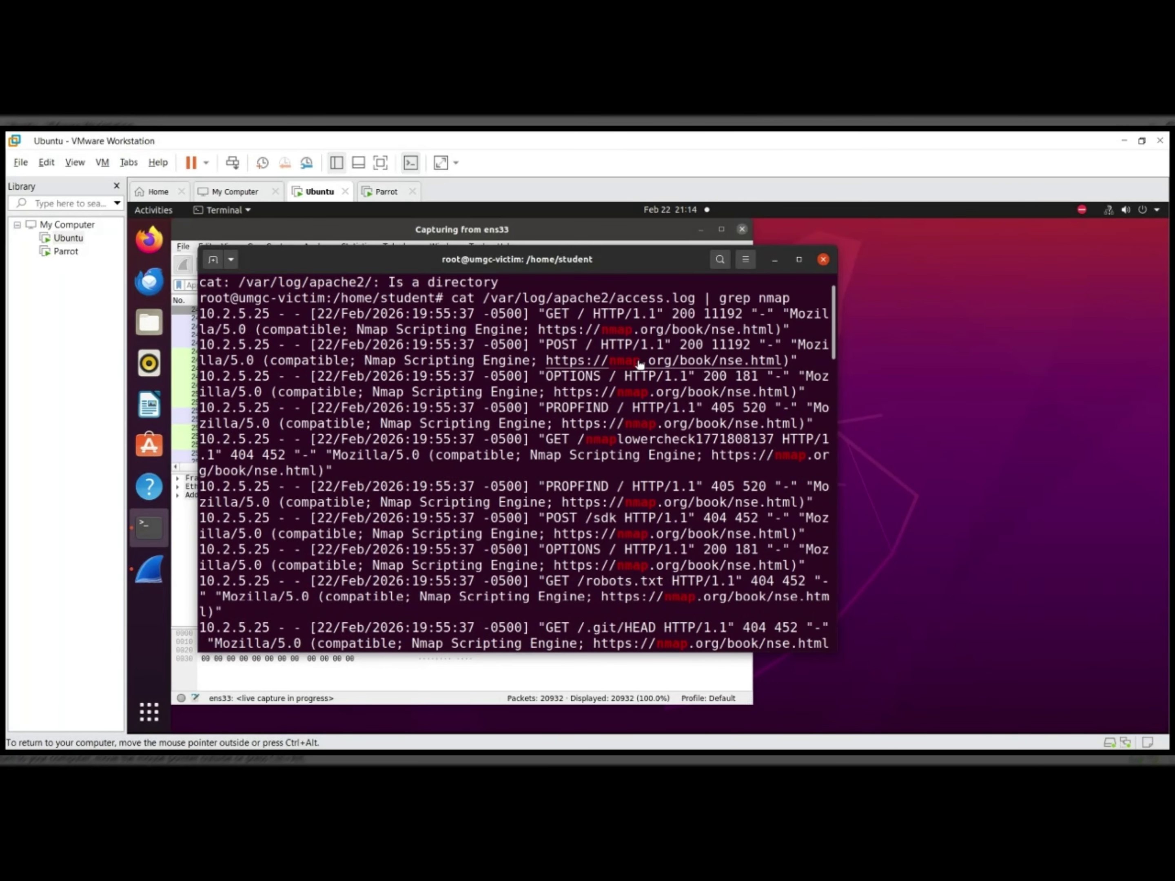
scroll(639, 364, "down", 12)
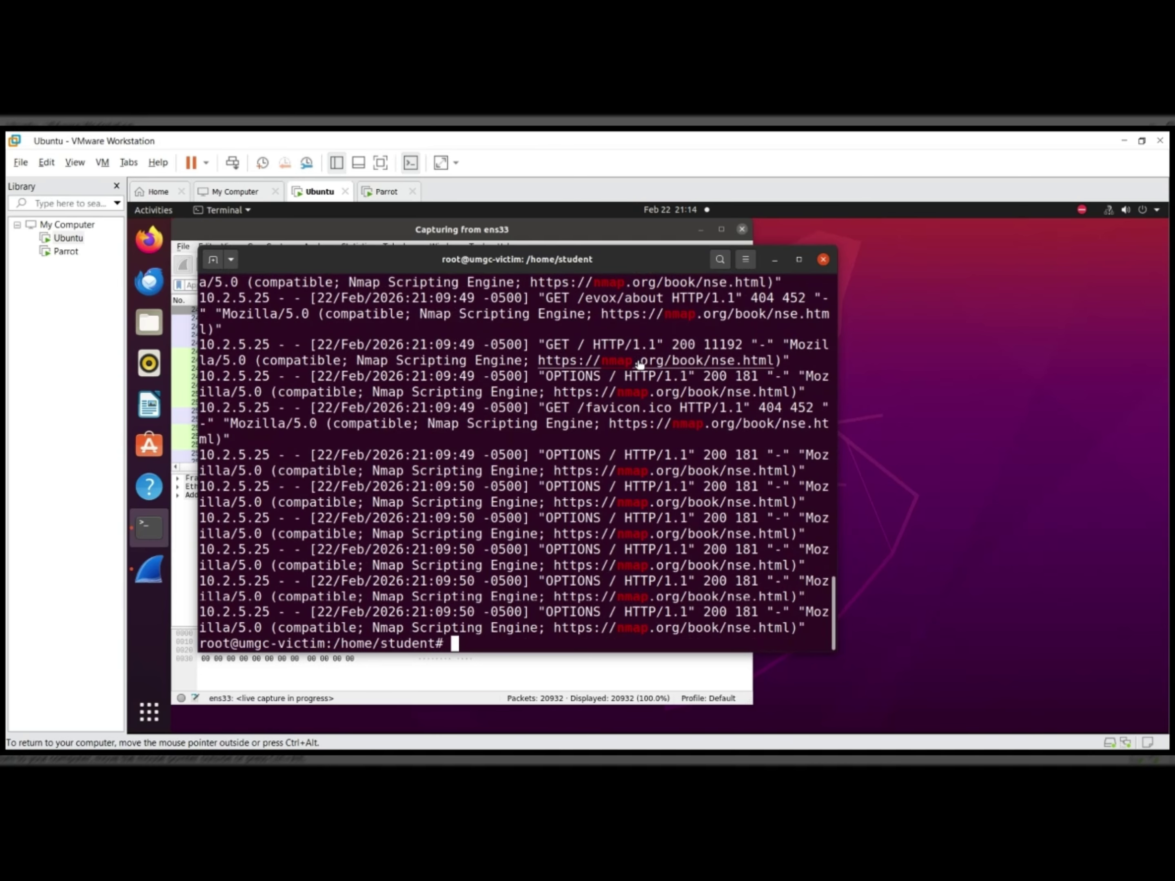
Step: Filter /var/log/apache2/access.log with grep for nikto instead
key("Up")
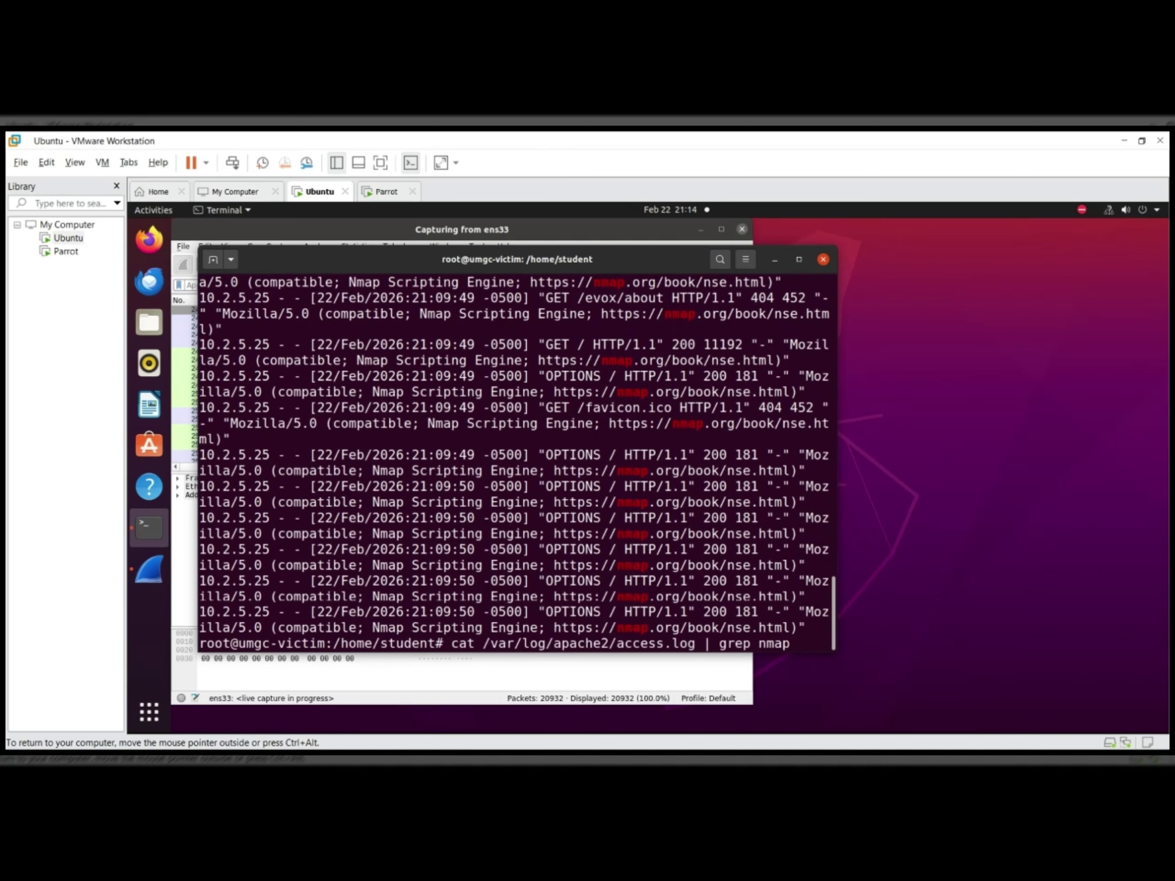
key("BackSpace")
key("BackSpace")
key("BackSpace")
key("BackSpace")
type("nikto")
key("Return")
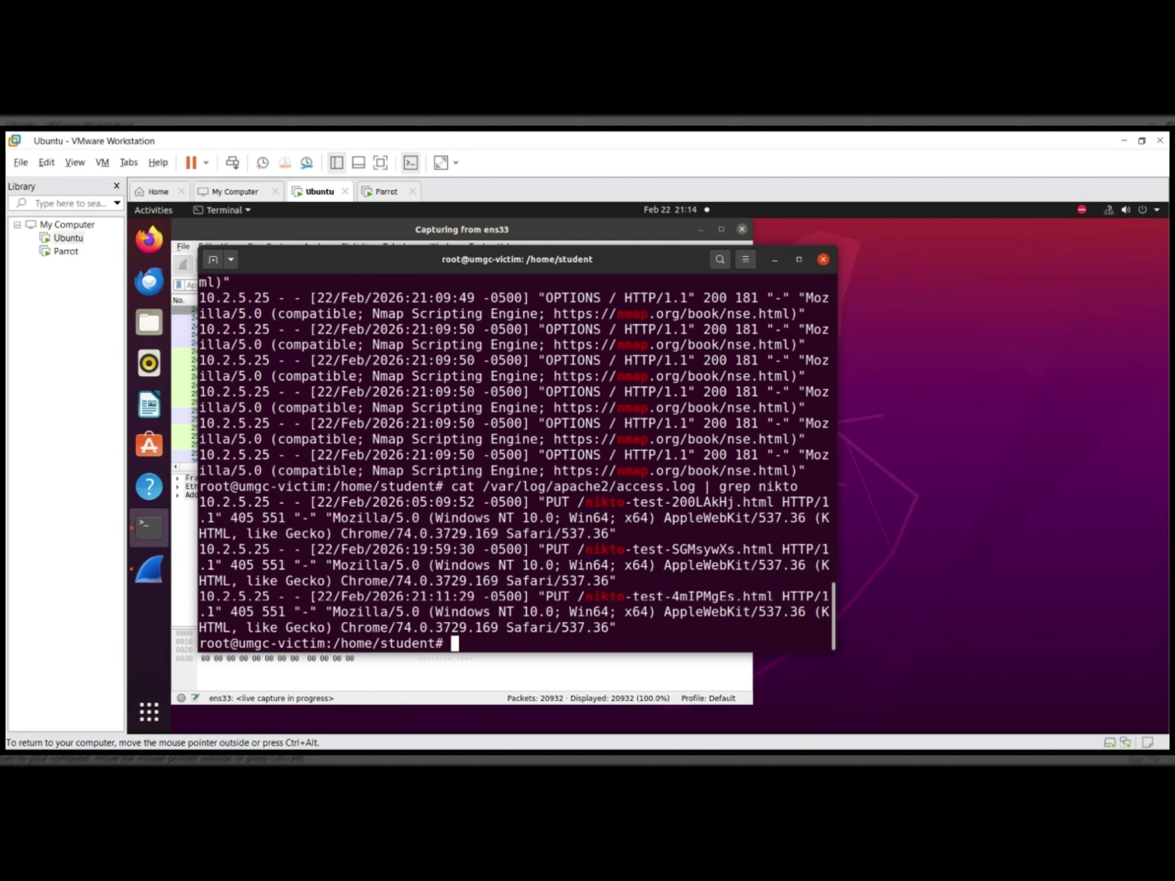
Step: Filter /var/log/apache2/access.log with grep for OPTIONS and look through the matching requests
key("Up")
key("BackSpace")
key("BackSpace")
key("BackSpace")
key("BackSpace")
key("BackSpace")
key("BackSpace")
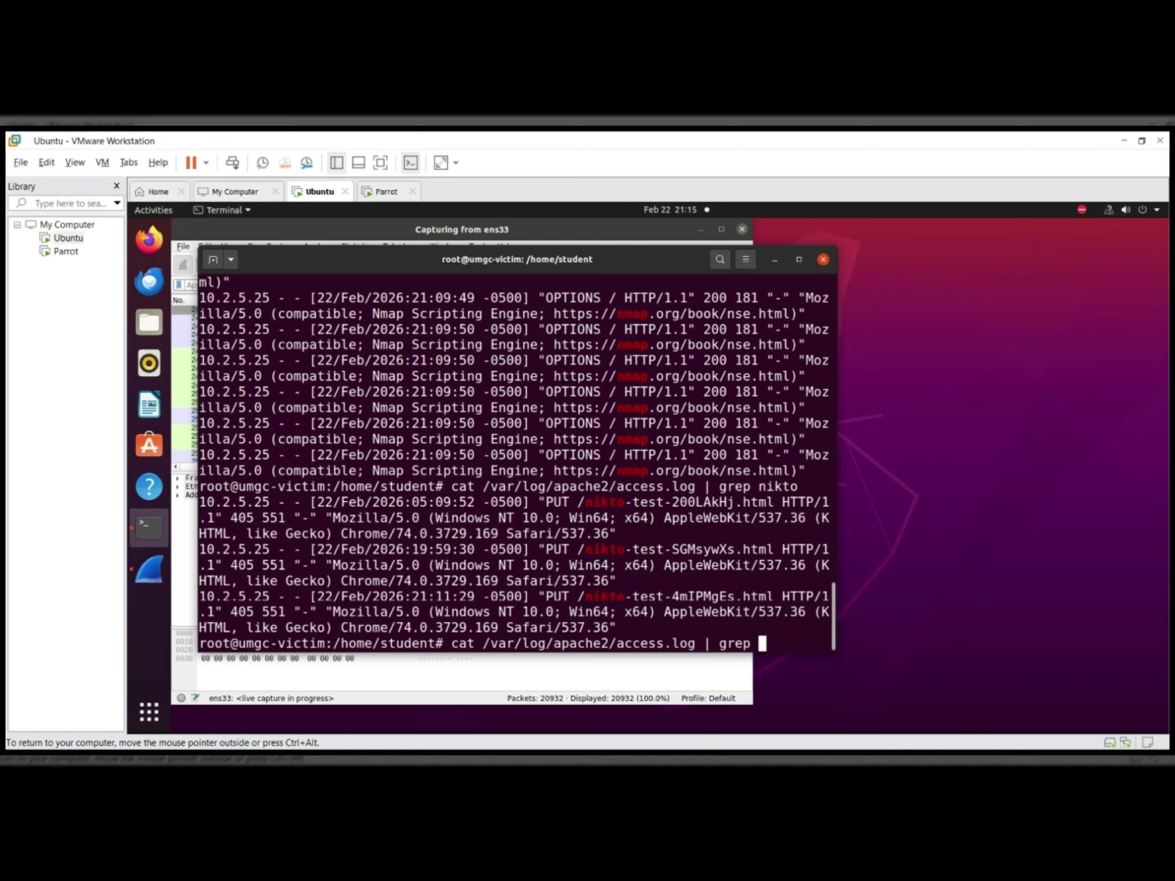
type("OPTIO")
key("BackSpace")
key("BackSpace")
type("ONS")
key("Return")
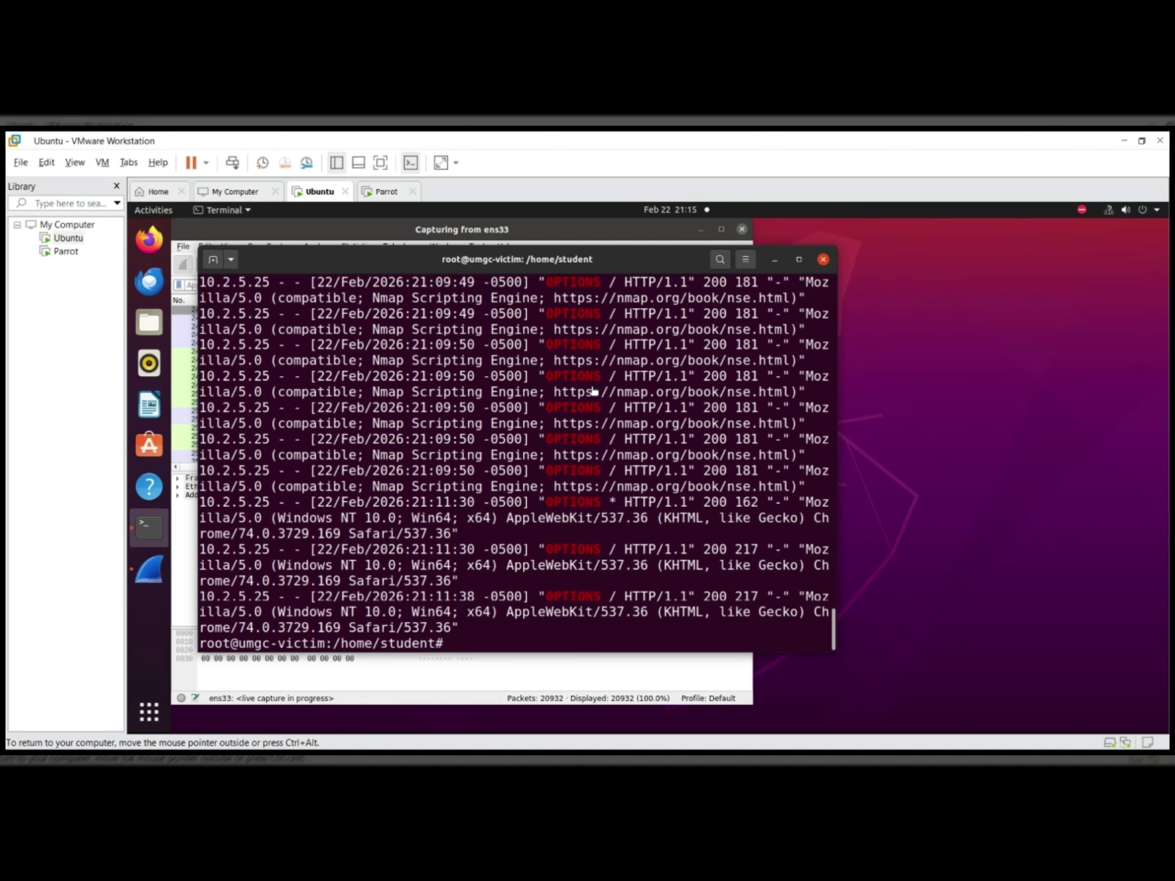
scroll(581, 449, "up", 4)
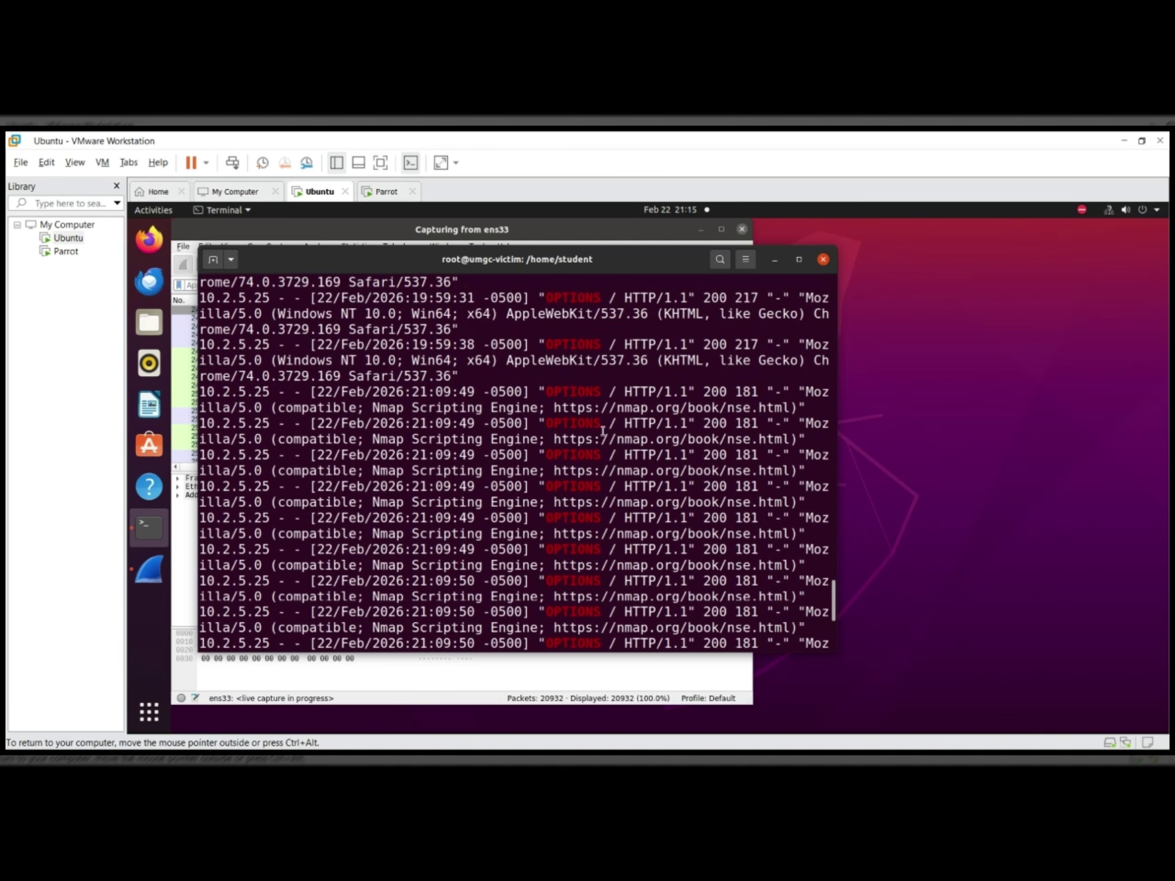
scroll(596, 350, "up", 7)
scroll(595, 349, "down", 10)
scroll(596, 350, "down", 1)
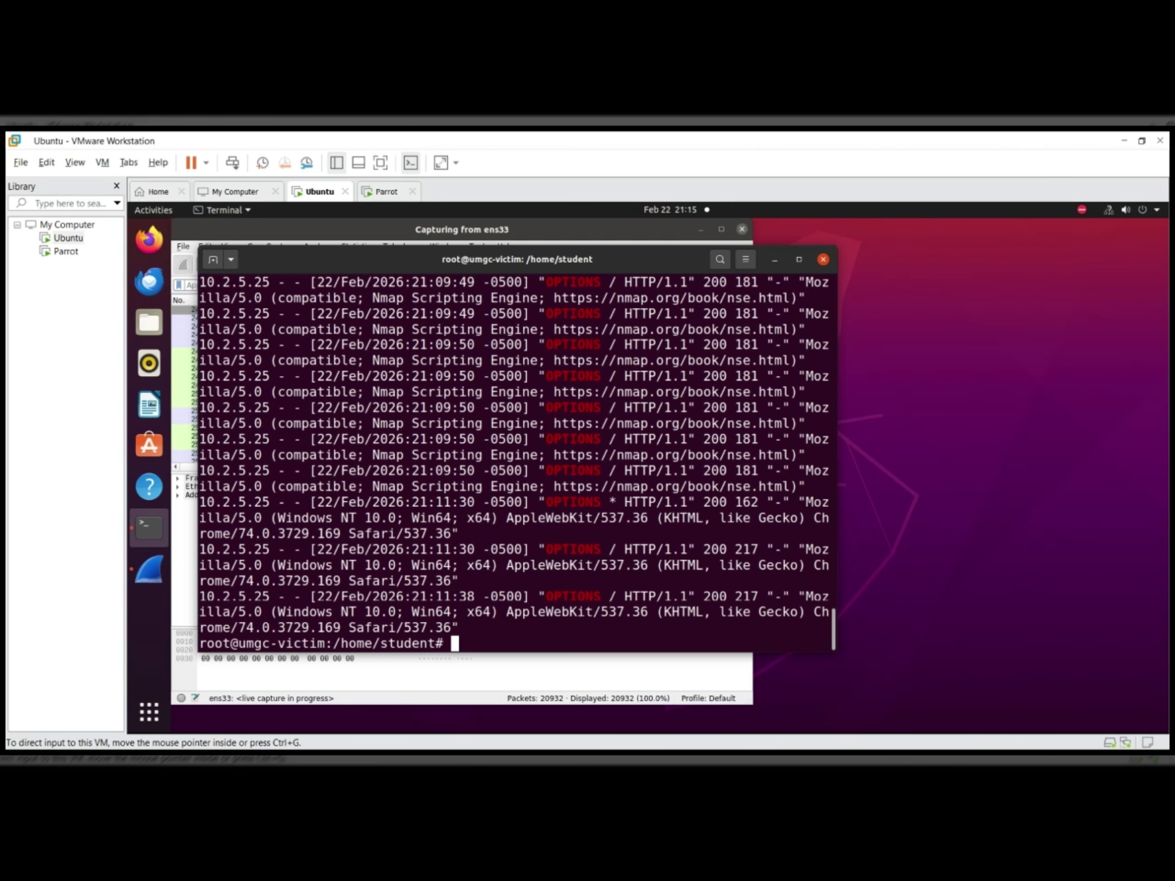
Step: Switch to the running Wireshark capture on ens33
key("alt+Tab")
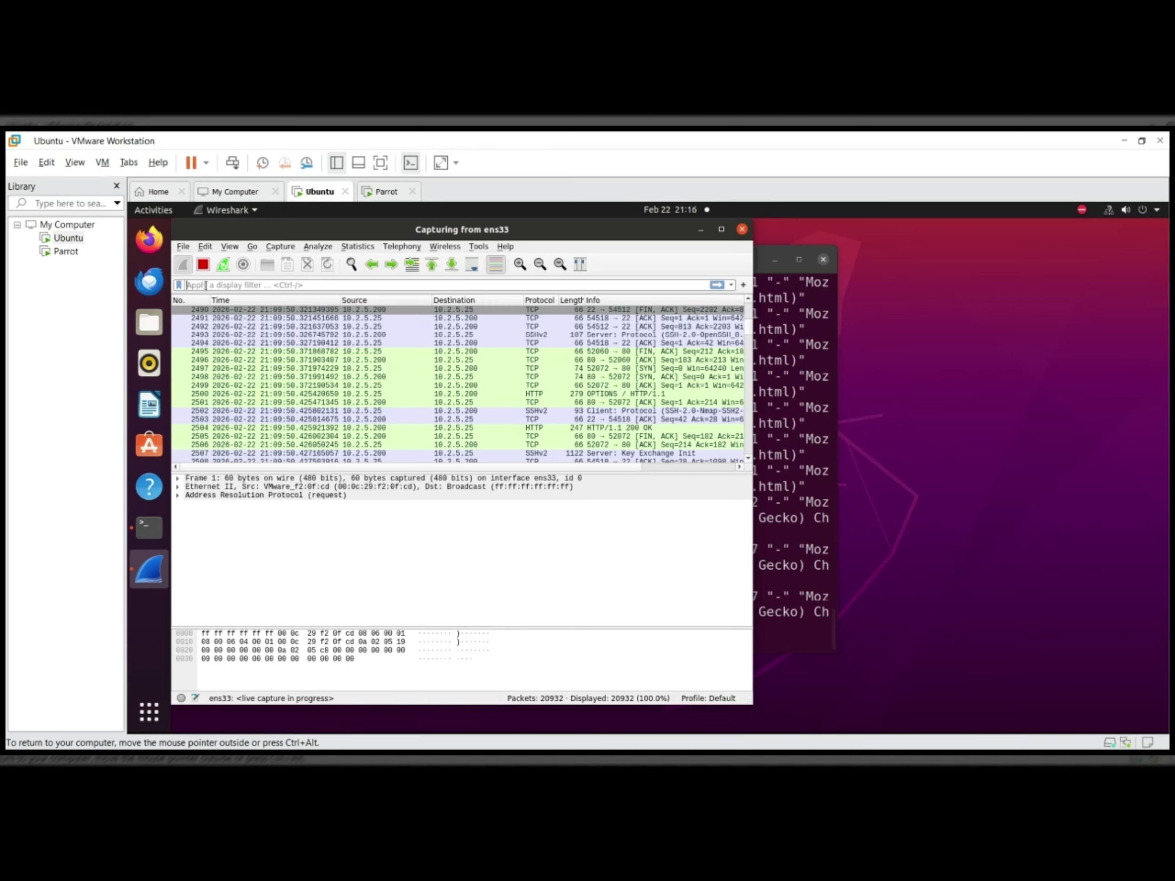
type("FRAME")
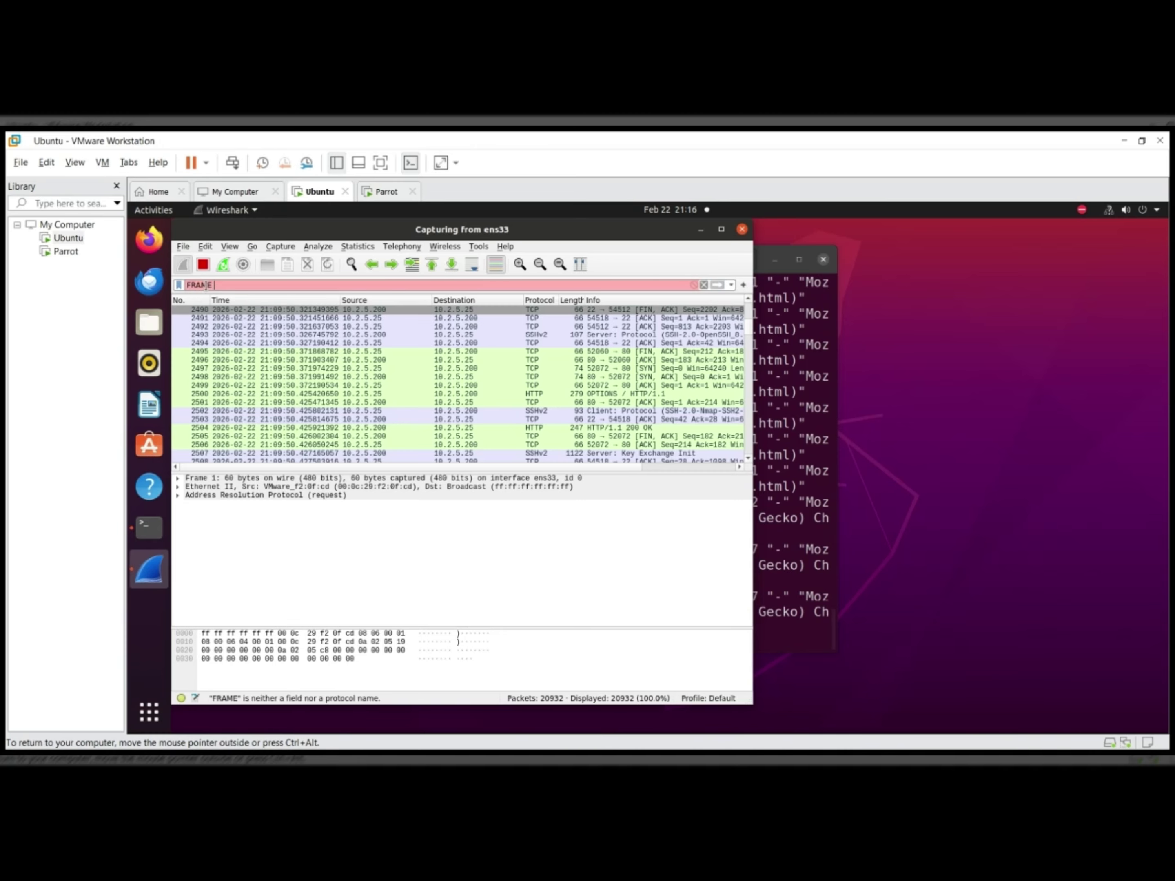
key("BackSpace")
key("BackSpace")
key("BackSpace")
key("BackSpace")
key("BackSpace")
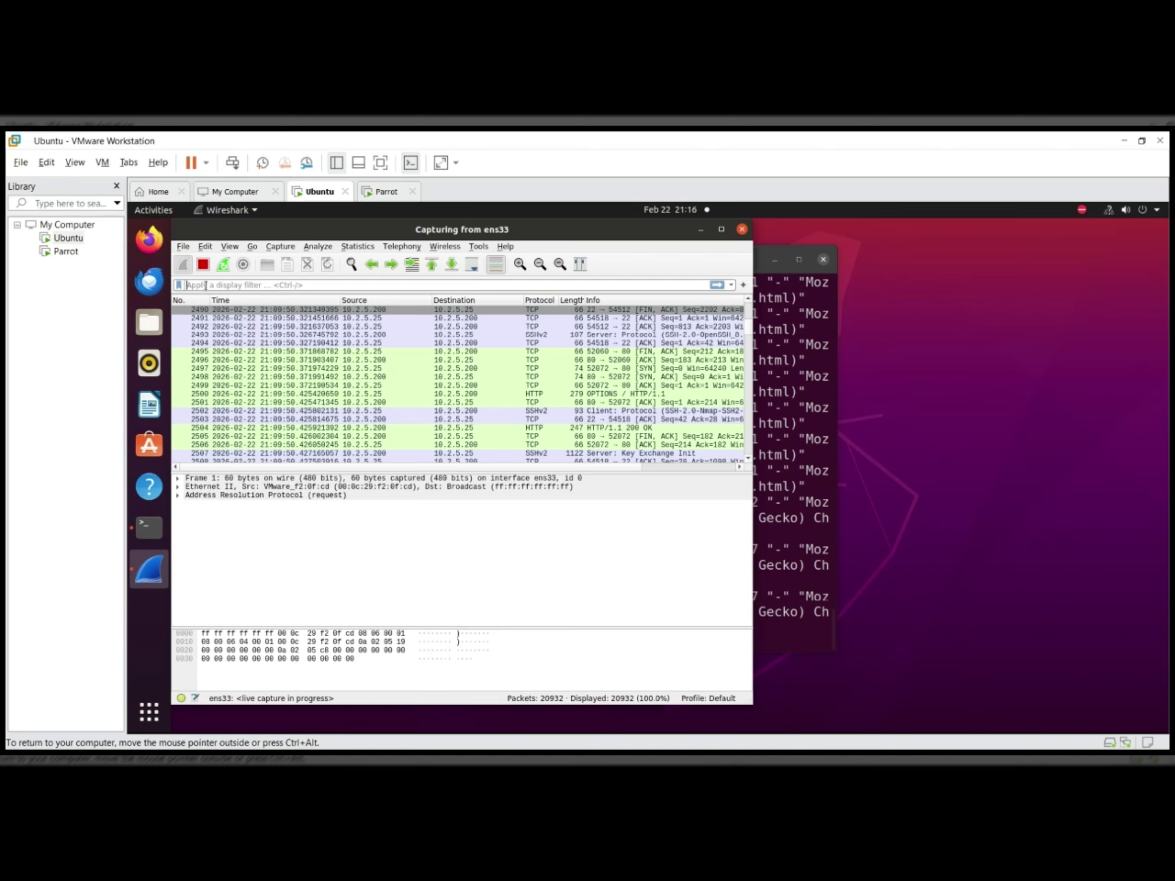
Step: Apply the display filter frame contains "nmap" to the capture and look through the matching packets
type("frame")
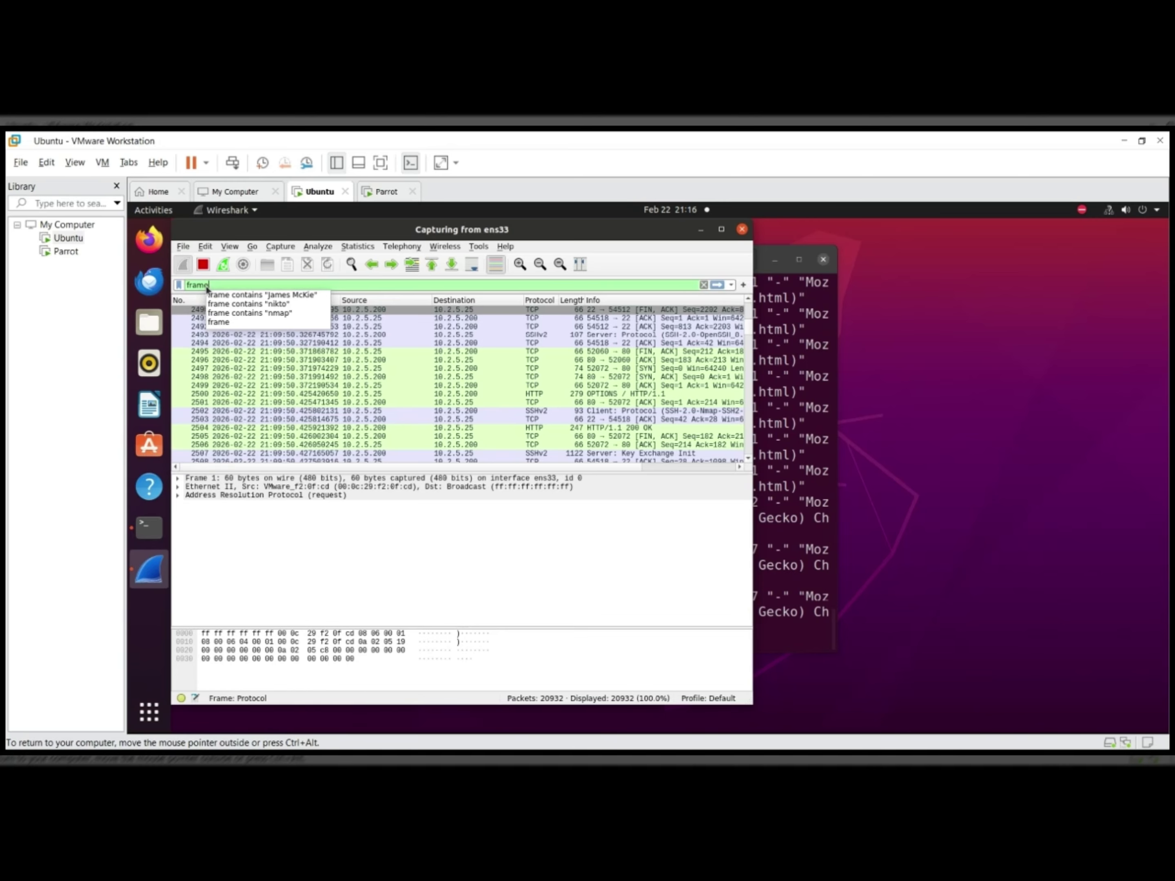
type(" co")
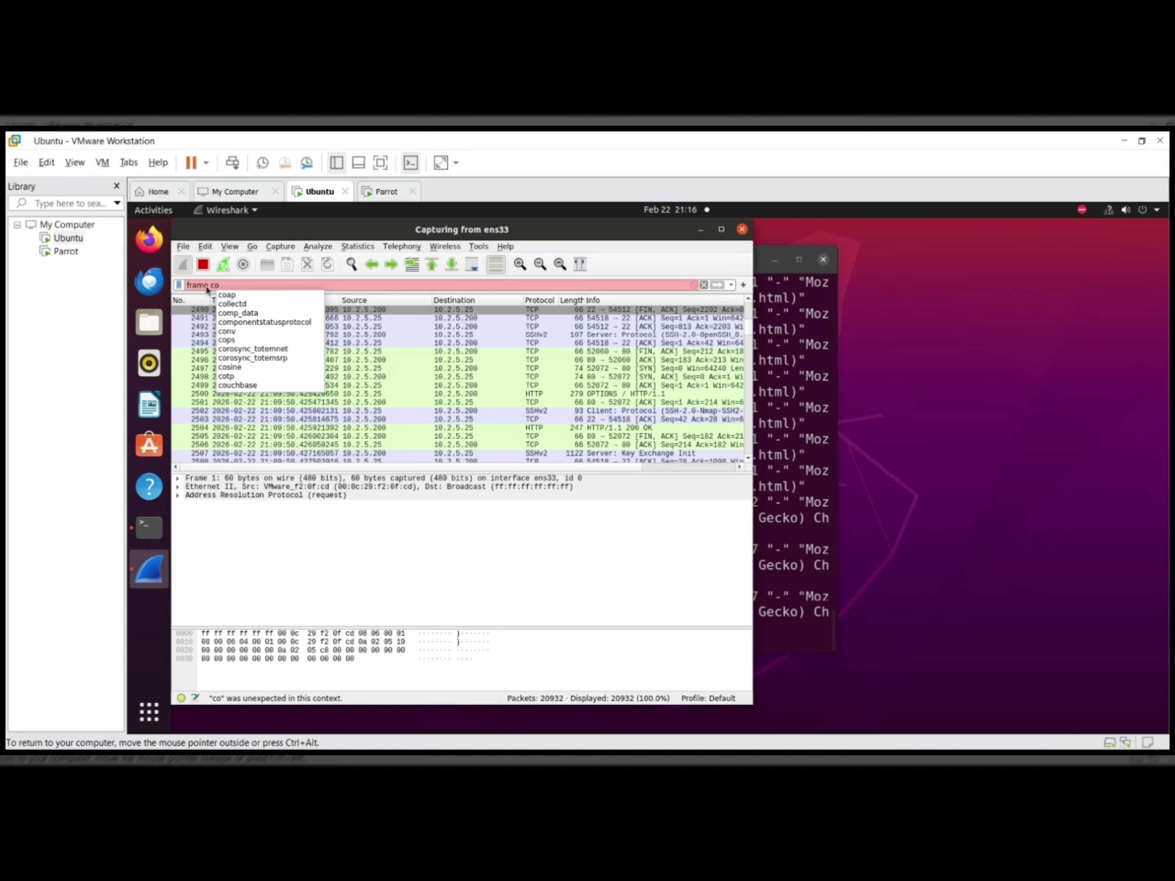
type("nt")
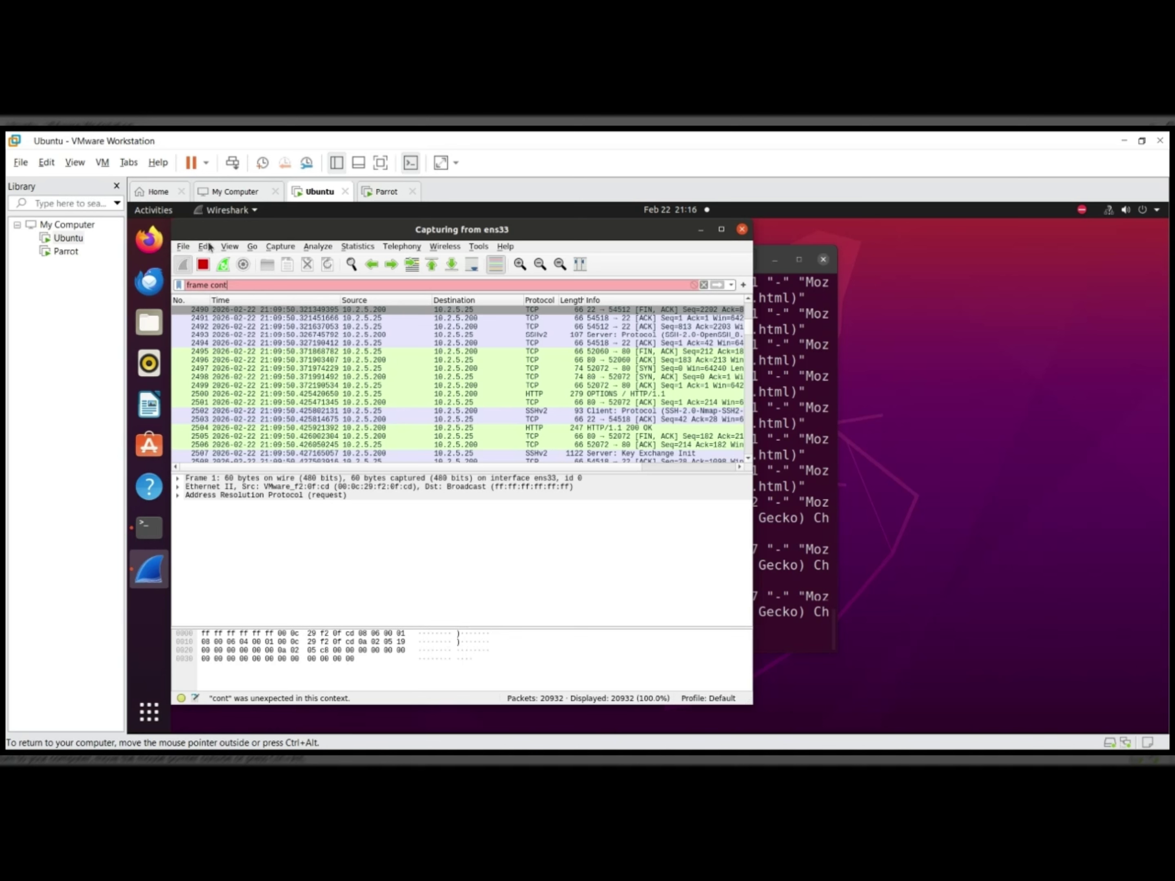
type("ains \"nmap")
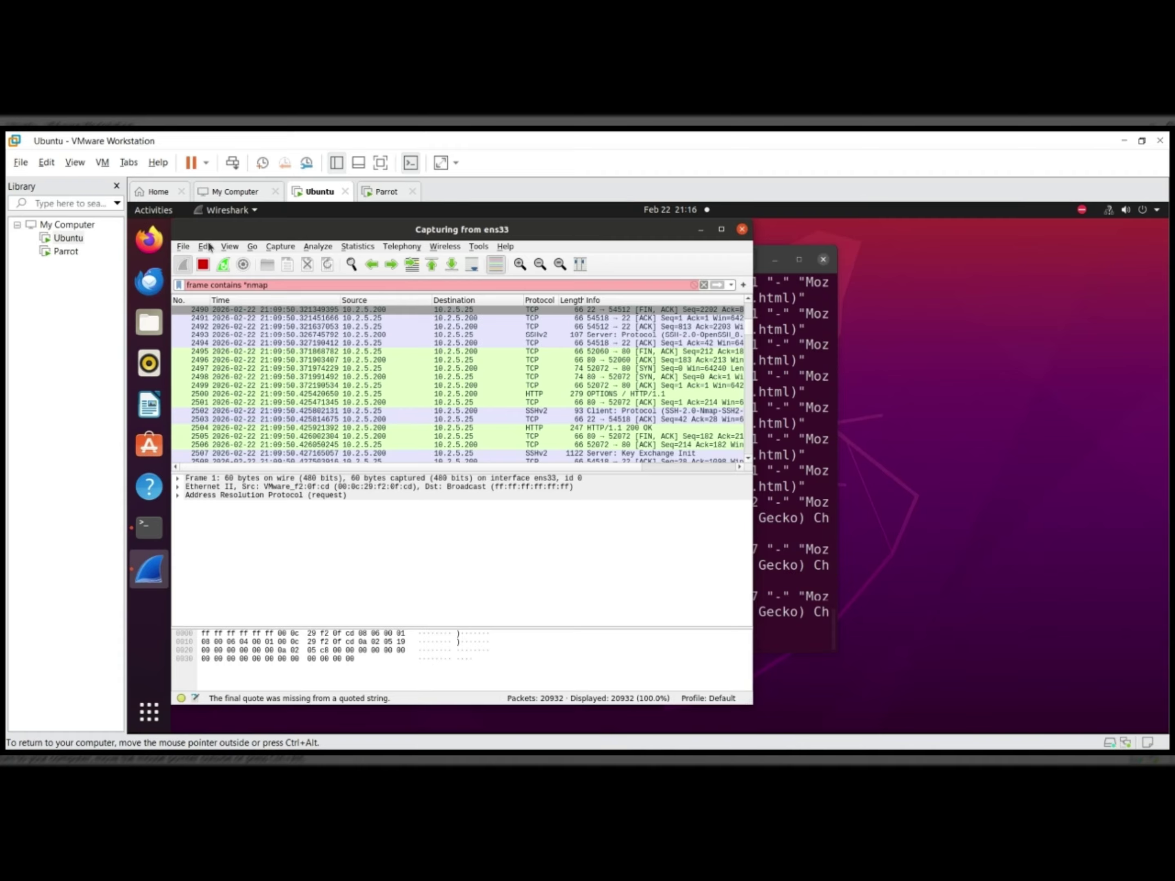
type("\"")
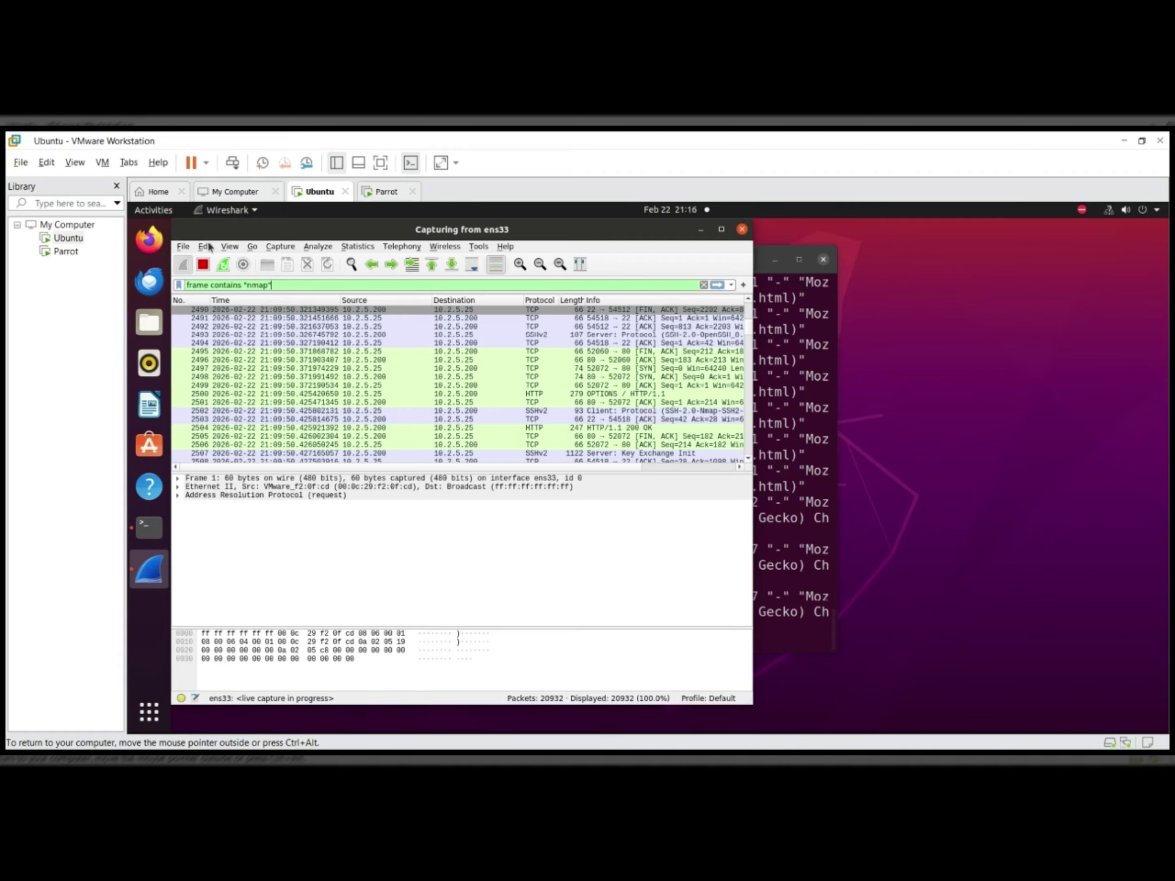
left_click(717, 285)
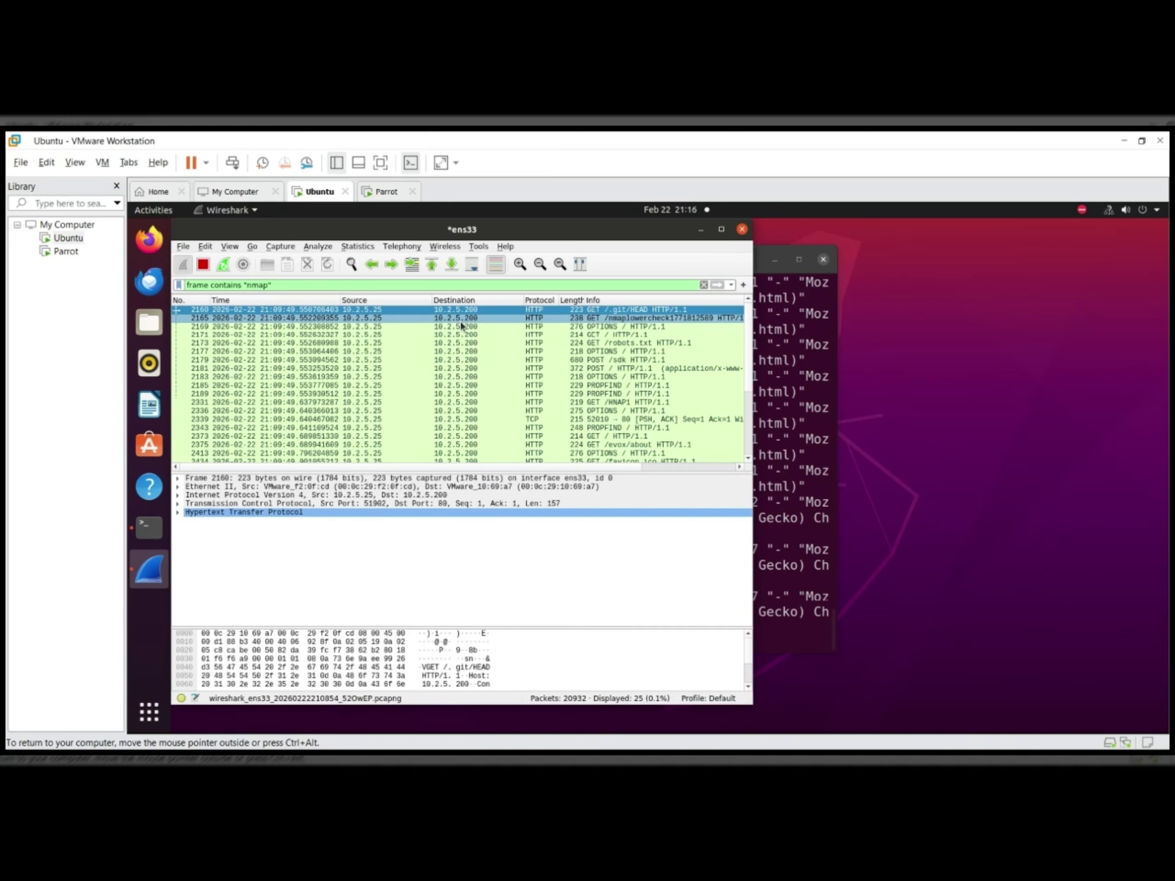
scroll(475, 328, "down", 3)
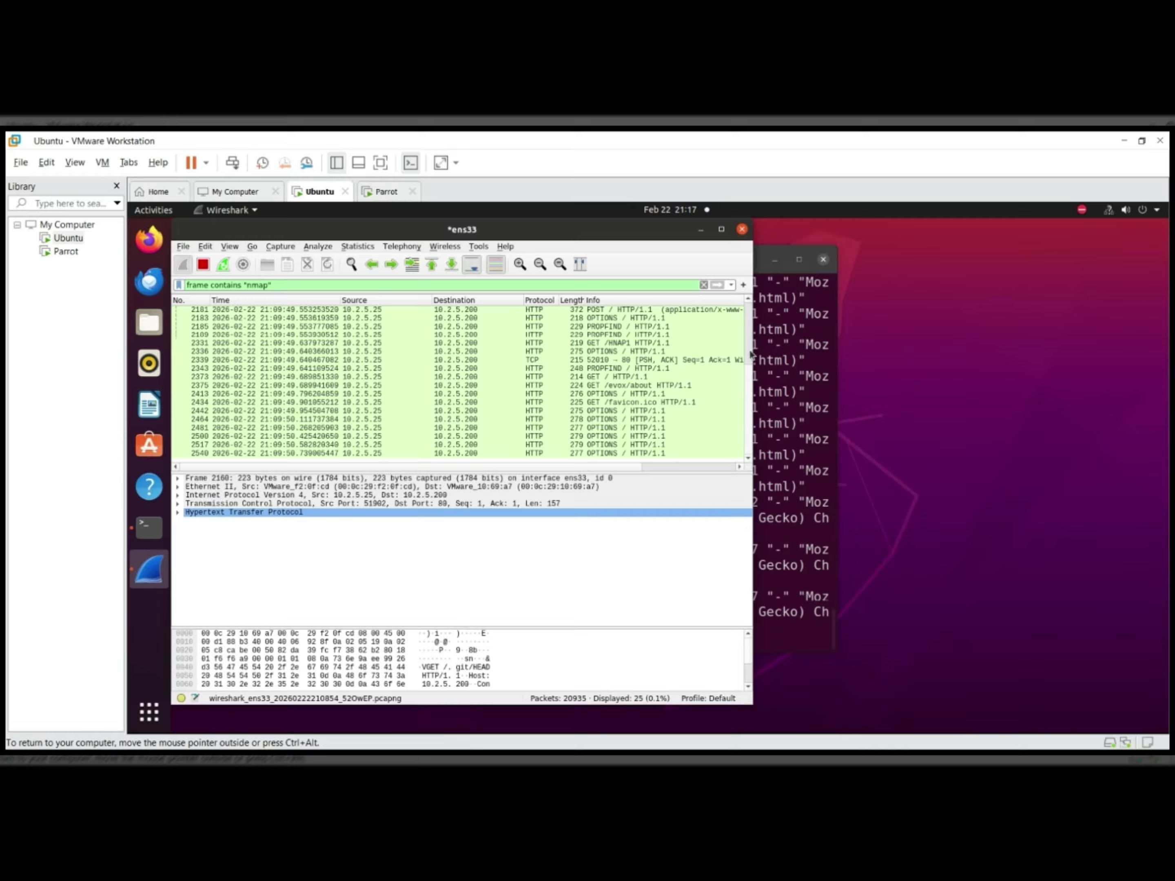
scroll(746, 356, "up", 3)
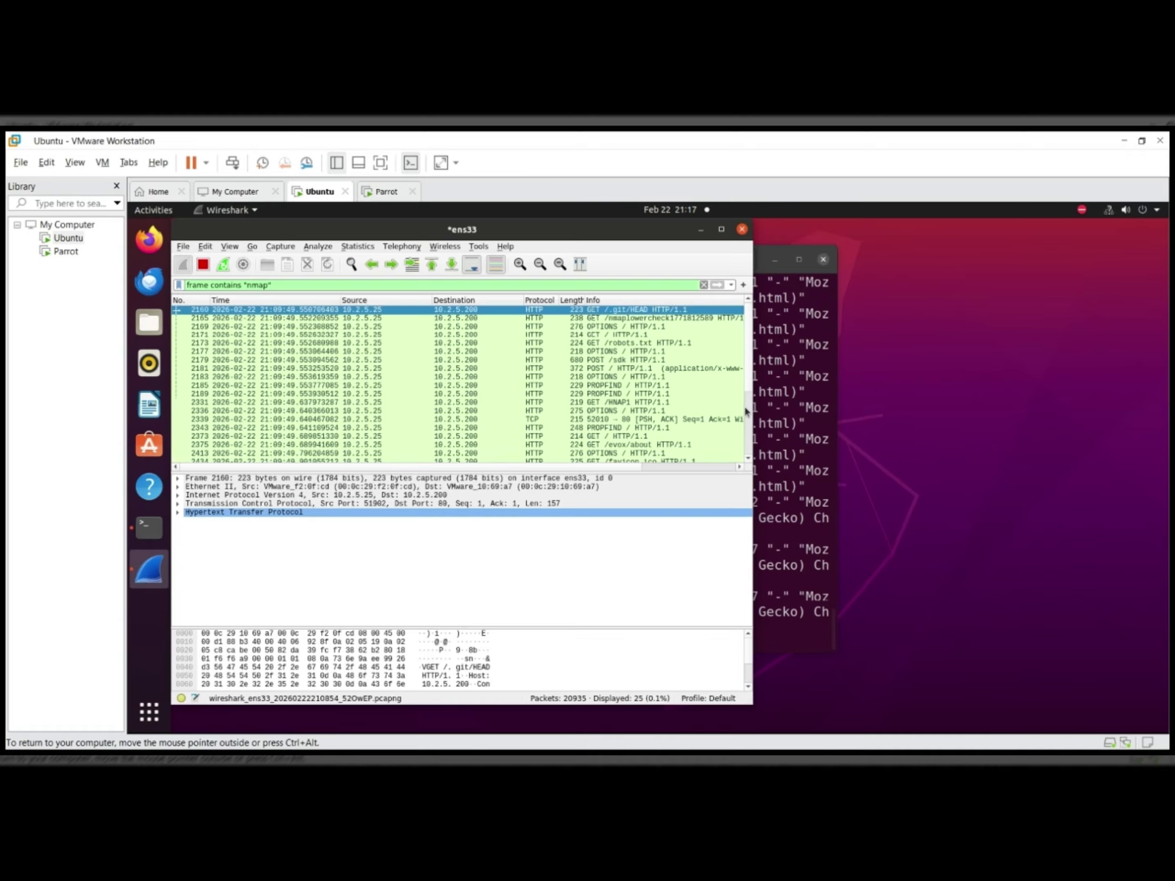
scroll(748, 415, "down", 3)
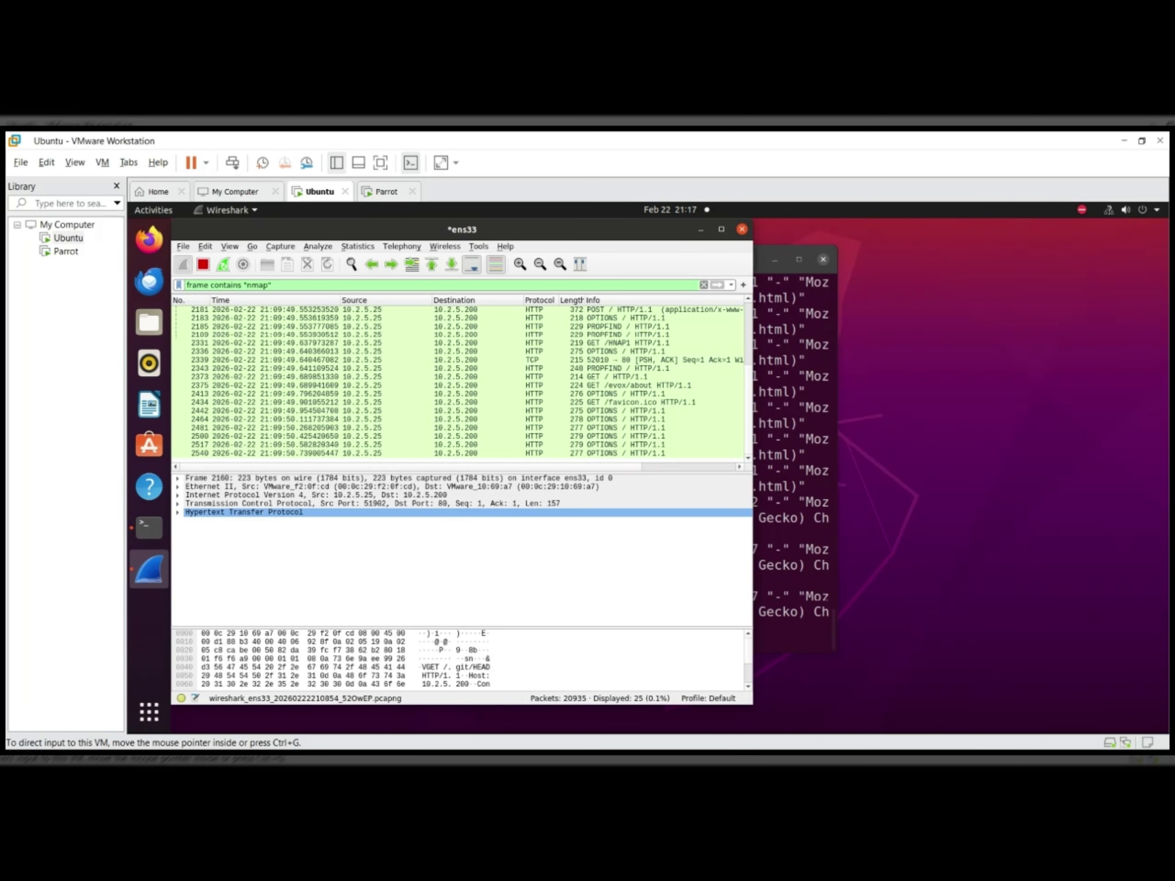
Step: Return to the root terminal, clear it, change to /var/www/html/ and list the folder's contents
left_click(796, 374)
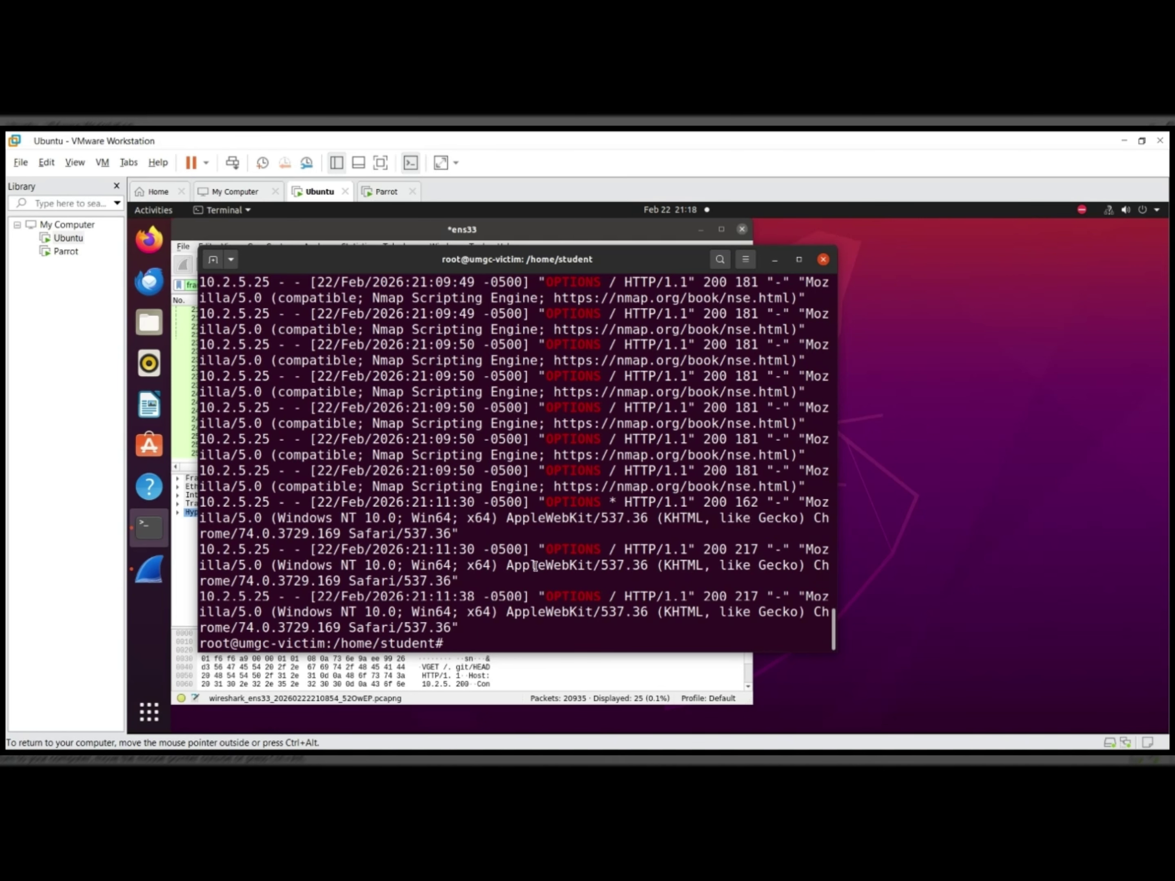
key("ctrl+l")
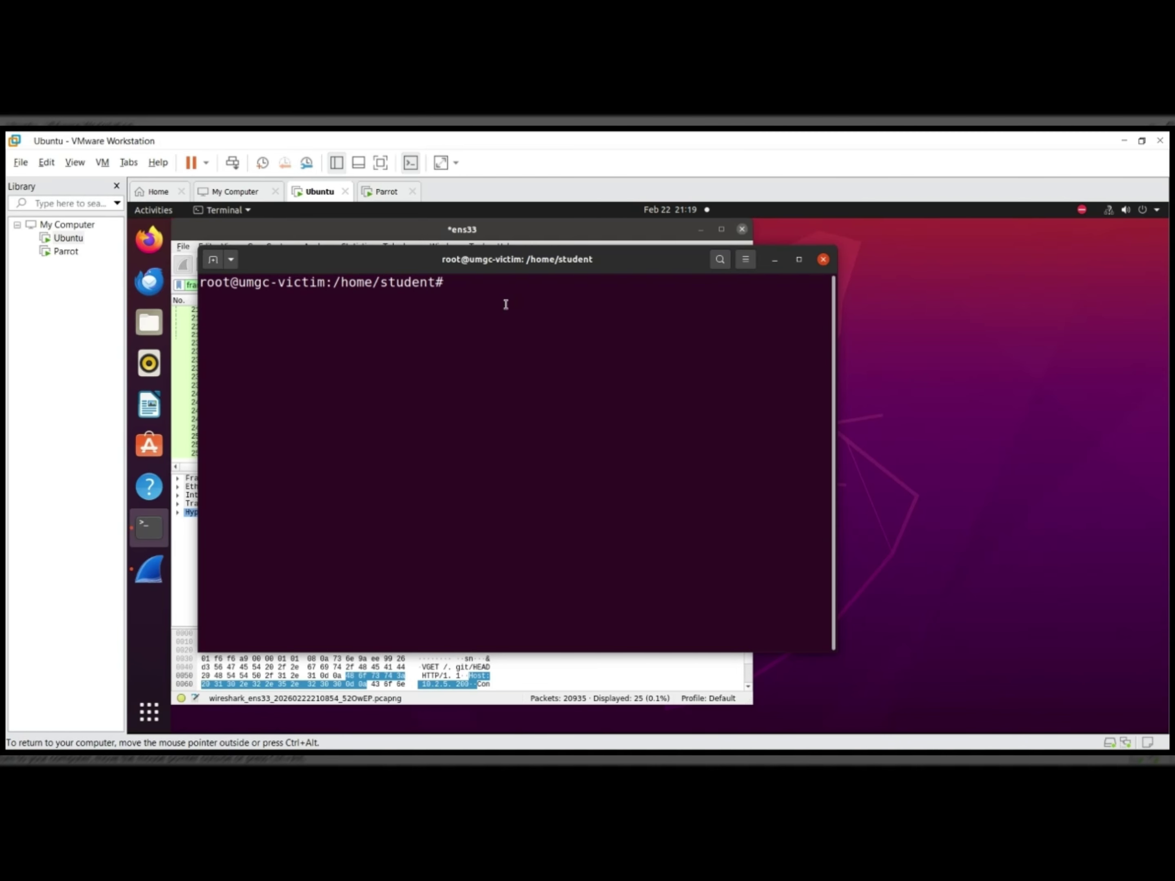
type("cd /var/www/html/")
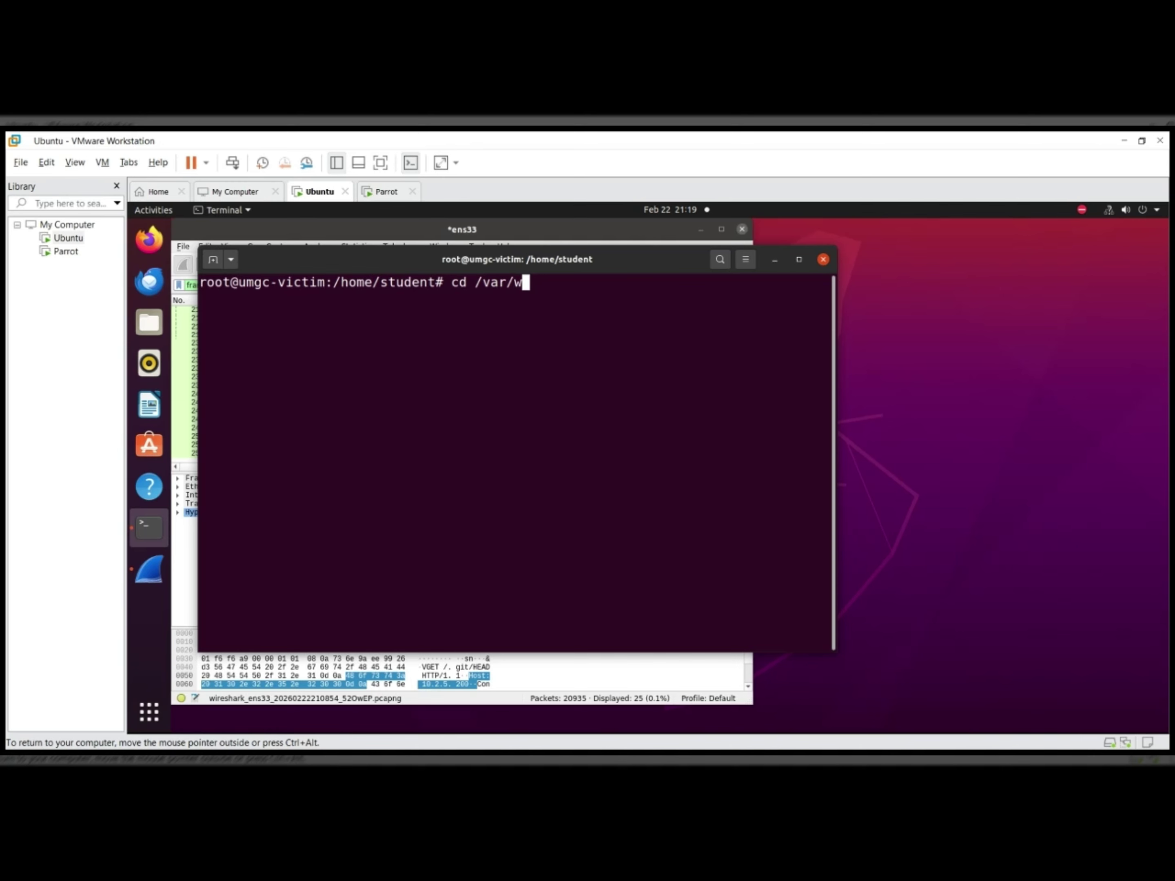
type("ww/html/")
key("Return")
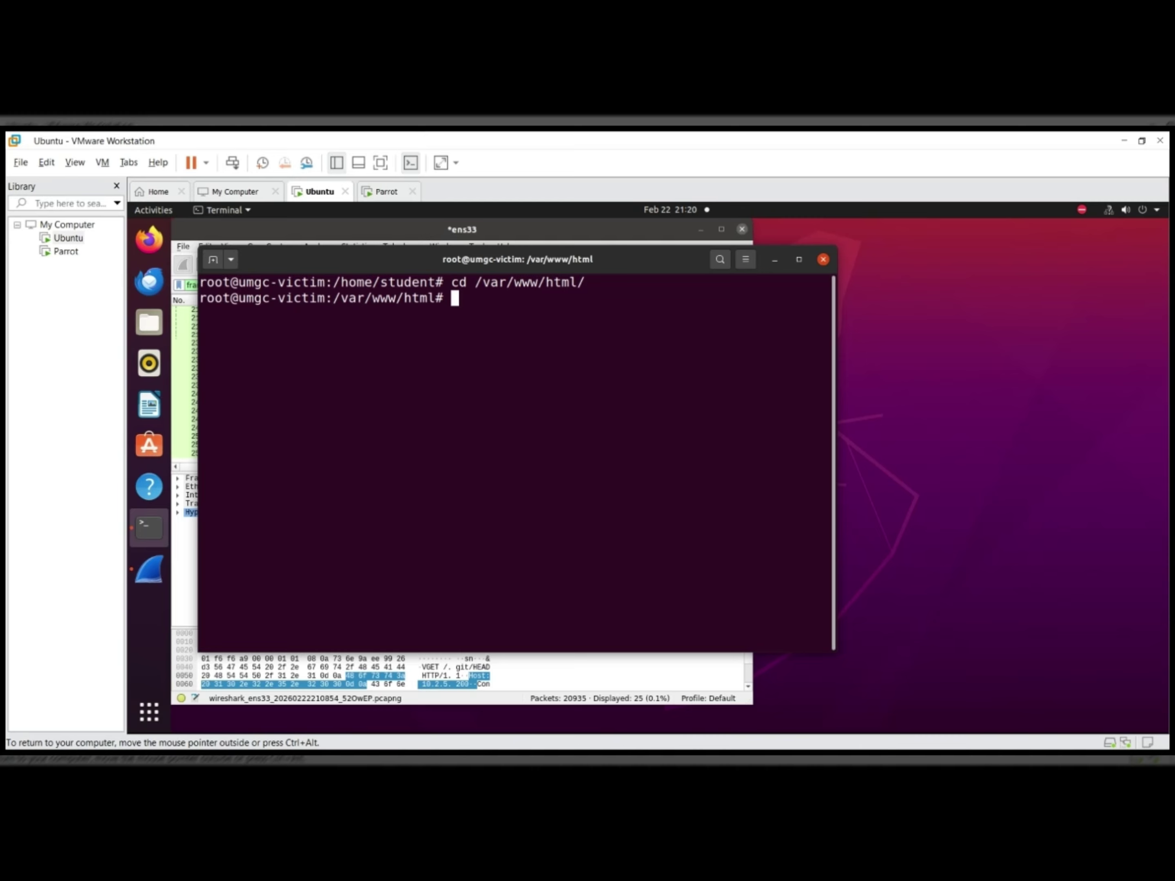
type("ls")
key("Return")
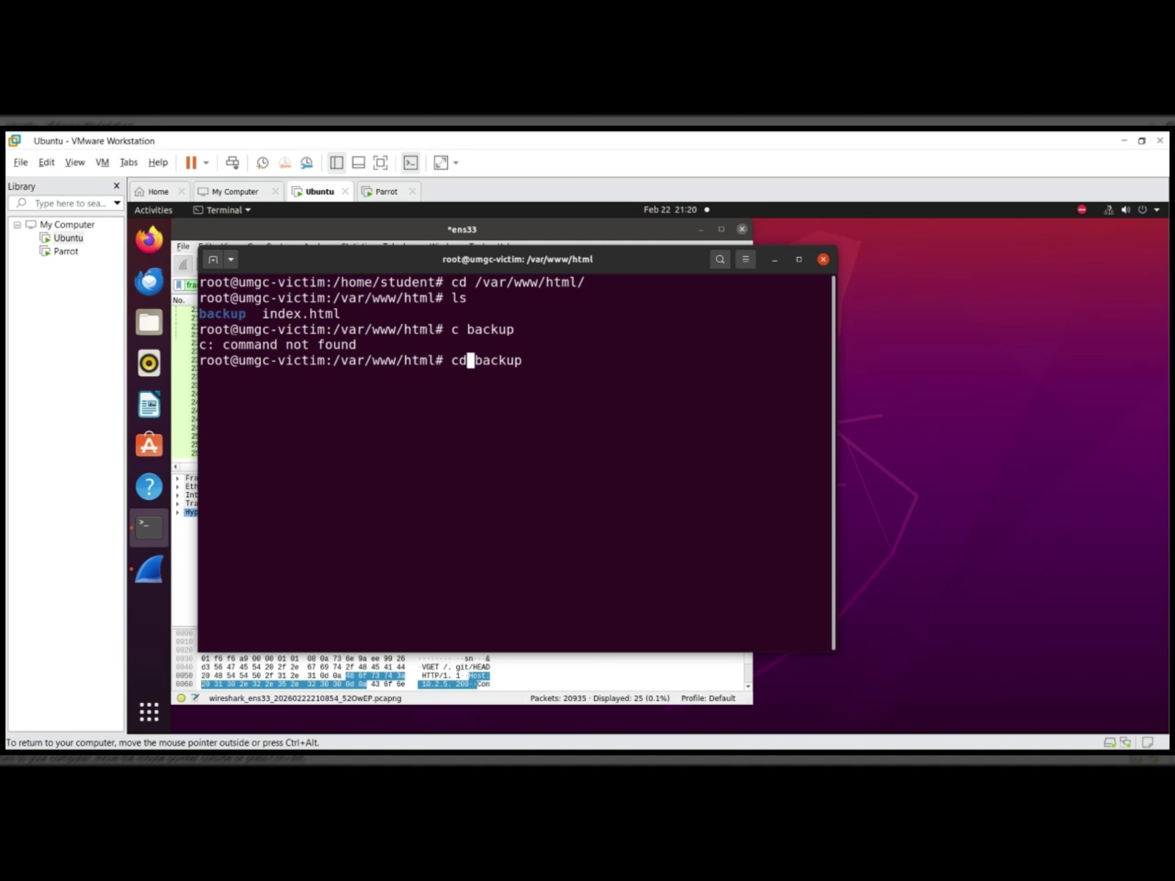
Step: Change into the backup directory and list its files
key("Right")
key("Right")
key("Right")
key("Right")
key("Right")
key("Right")
key("Return")
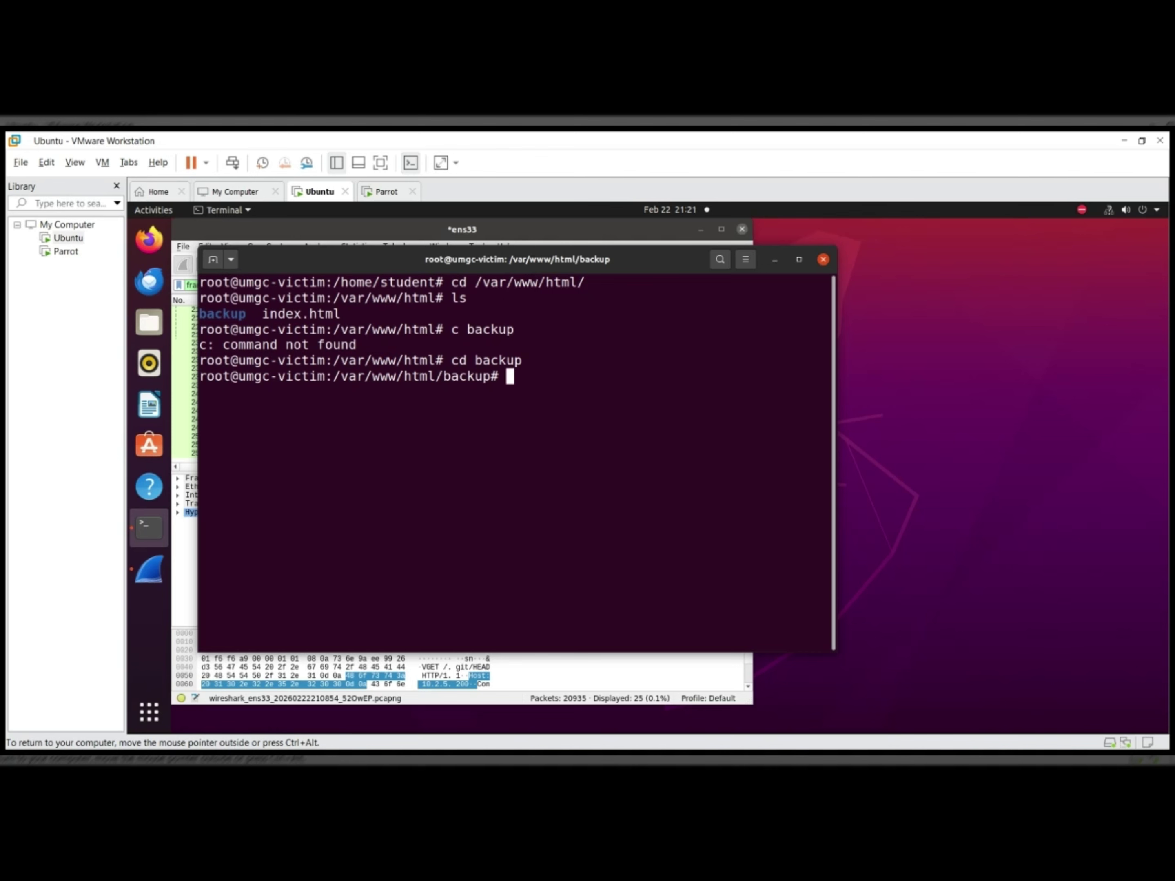
type("ls")
key("Return")
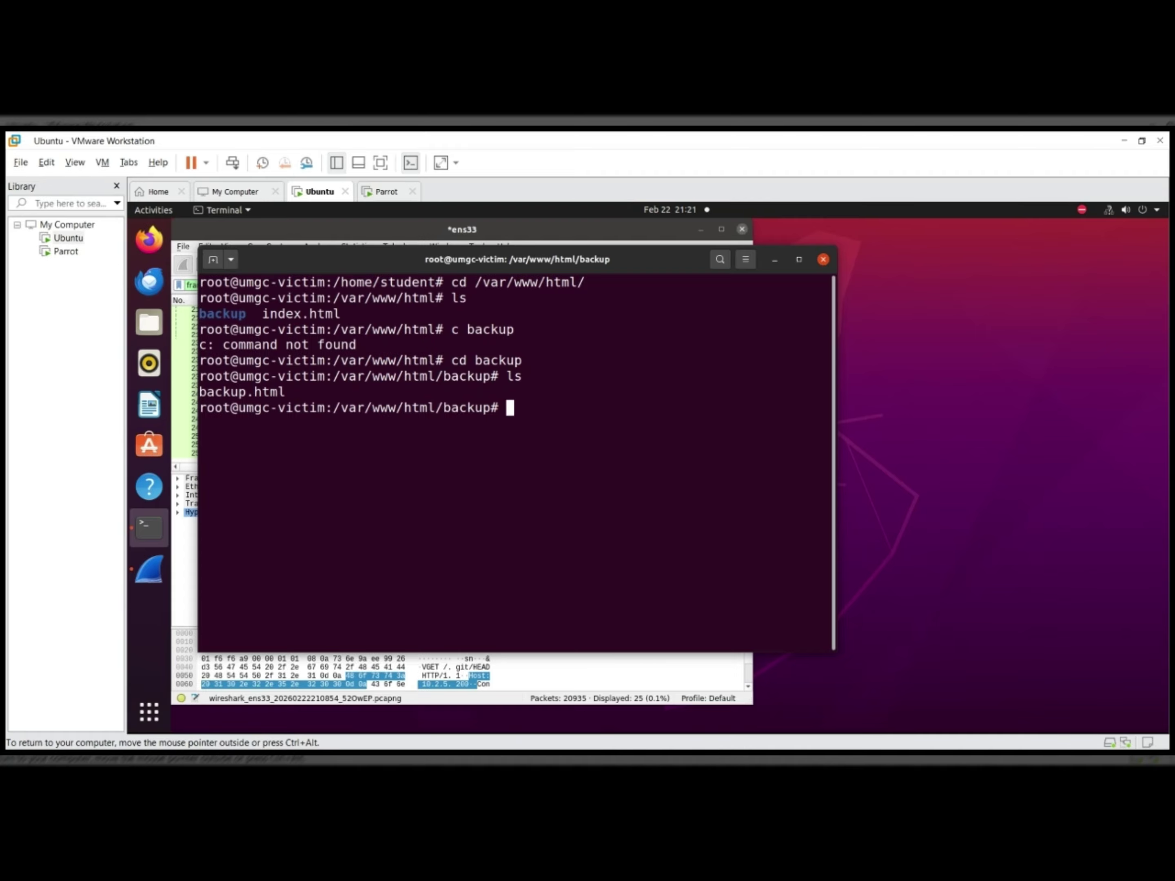
Step: Open backup.html in gedit, review it down to its end and save it
type("gedit backup")
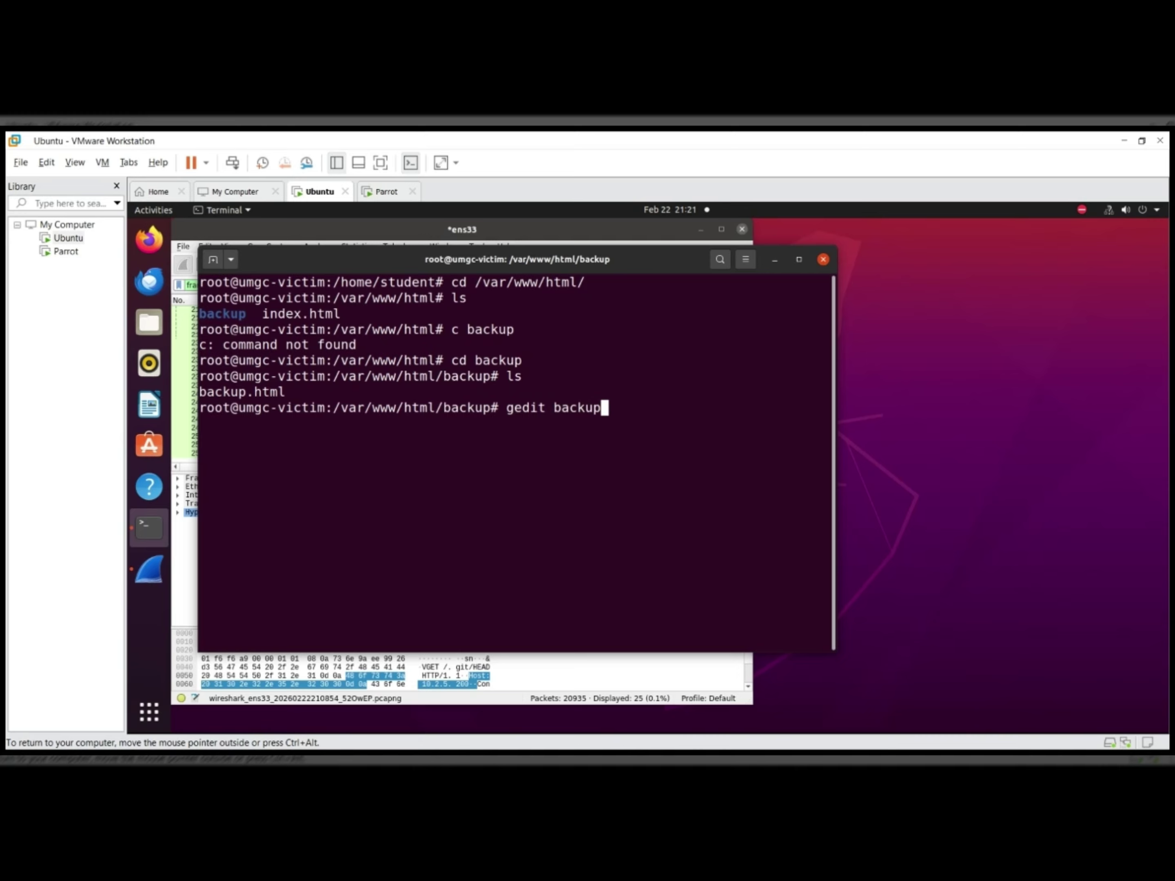
type(".html")
key("Return")
left_click_drag(670, 265, 916, 268)
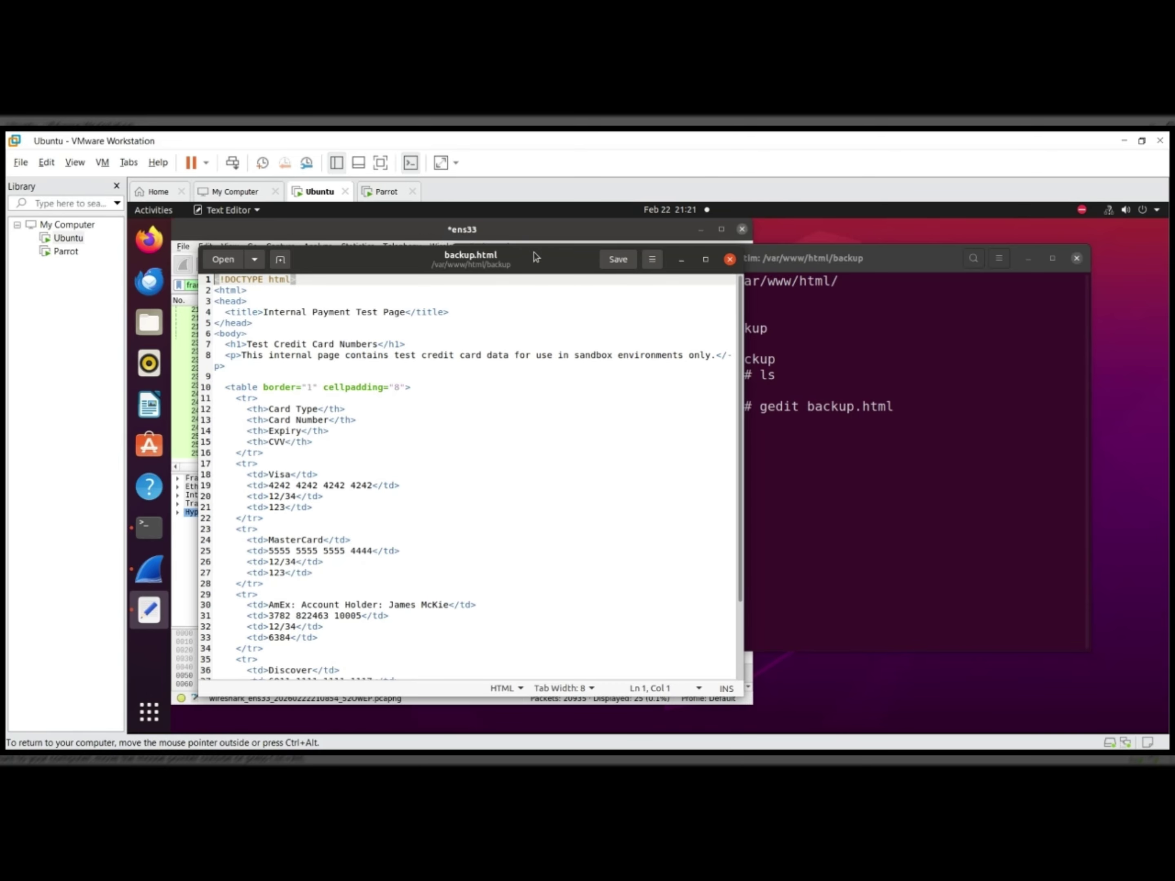
left_click_drag(535, 255, 532, 240)
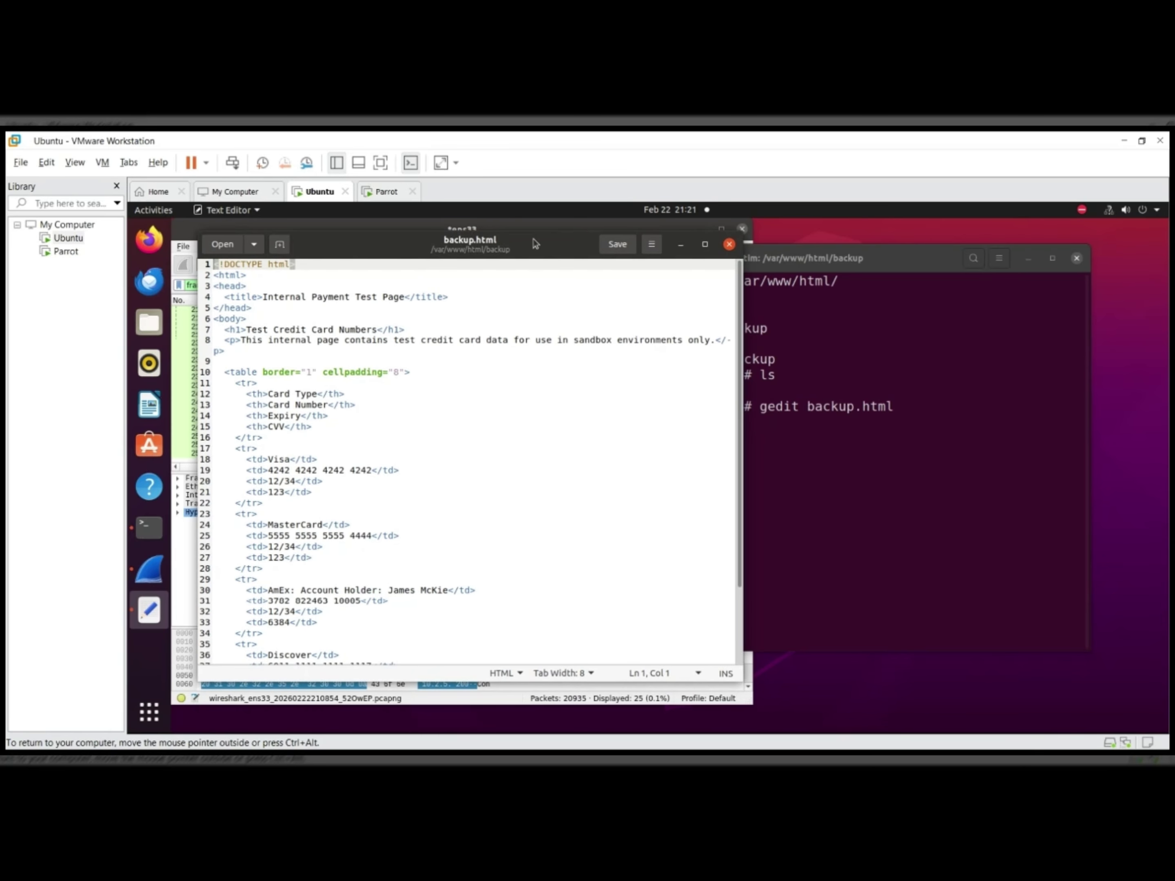
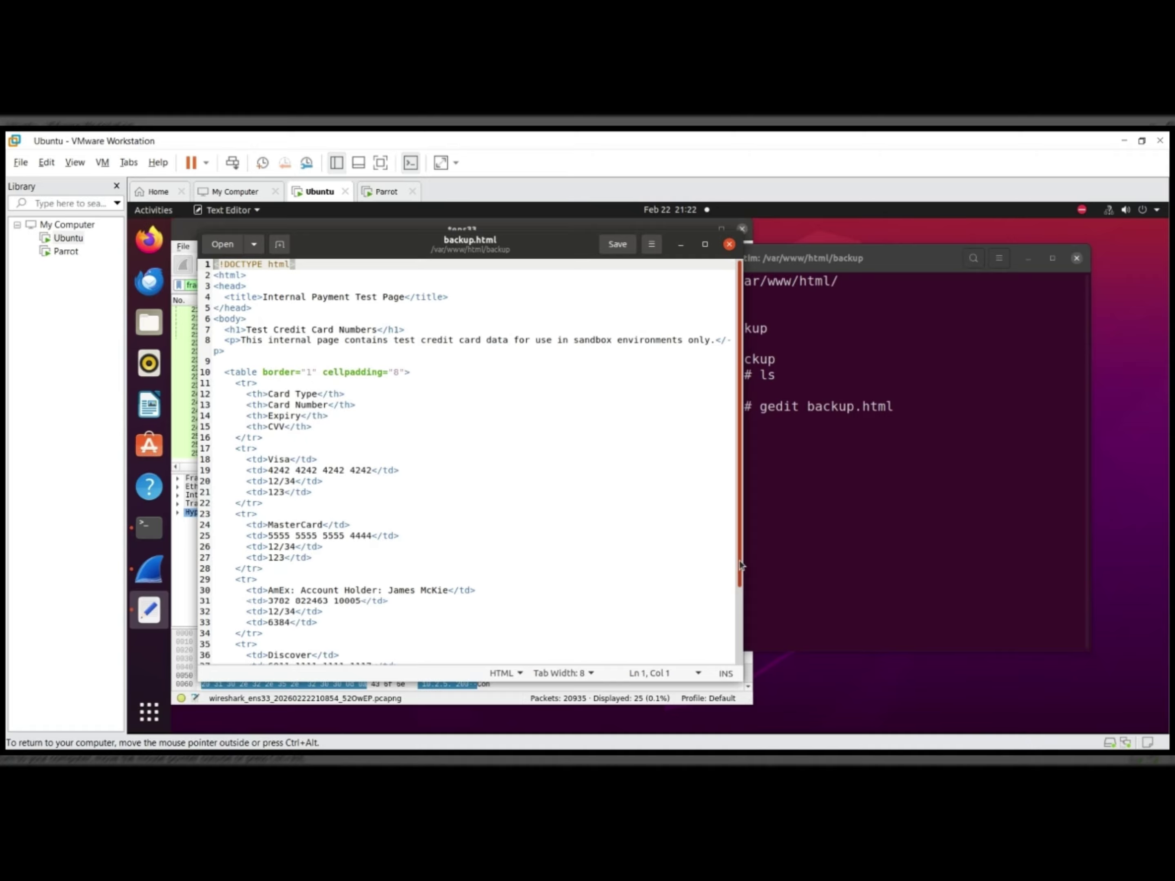
left_click_drag(741, 563, 735, 661)
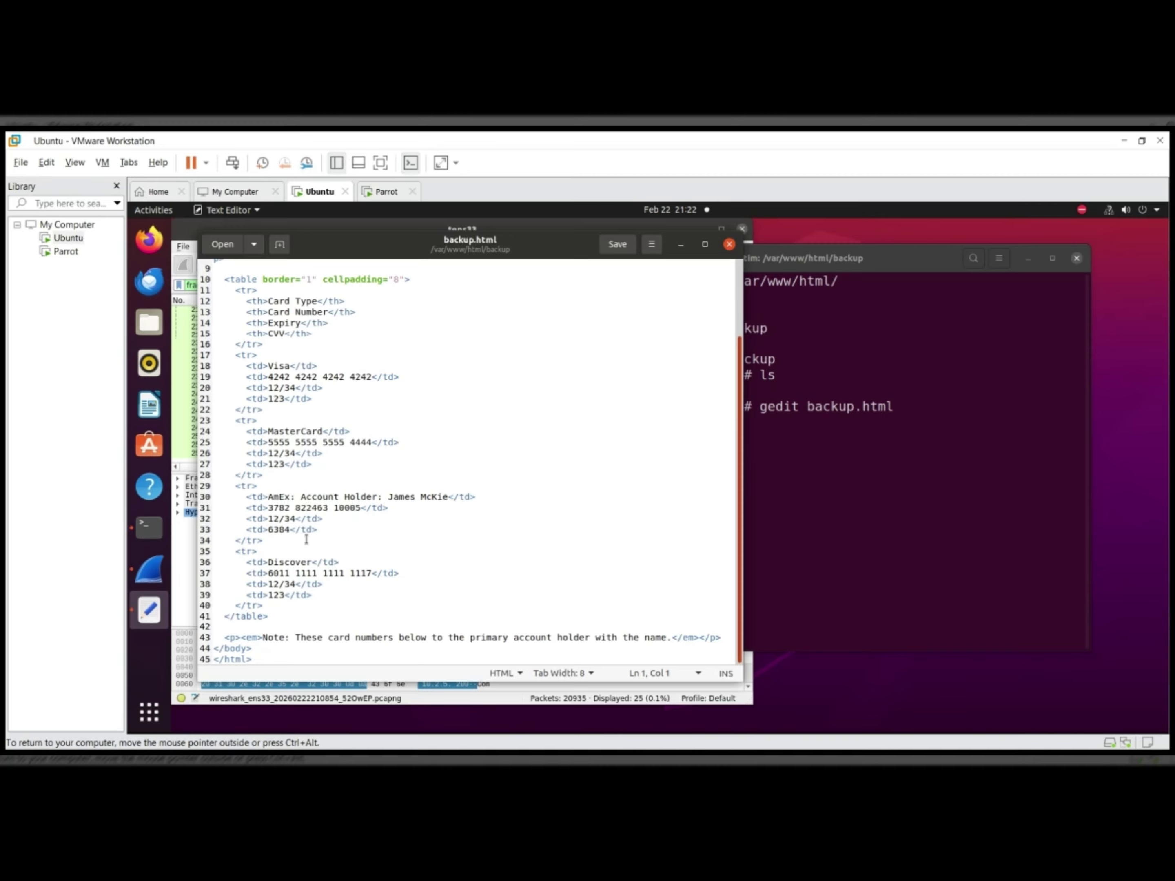
left_click(631, 248)
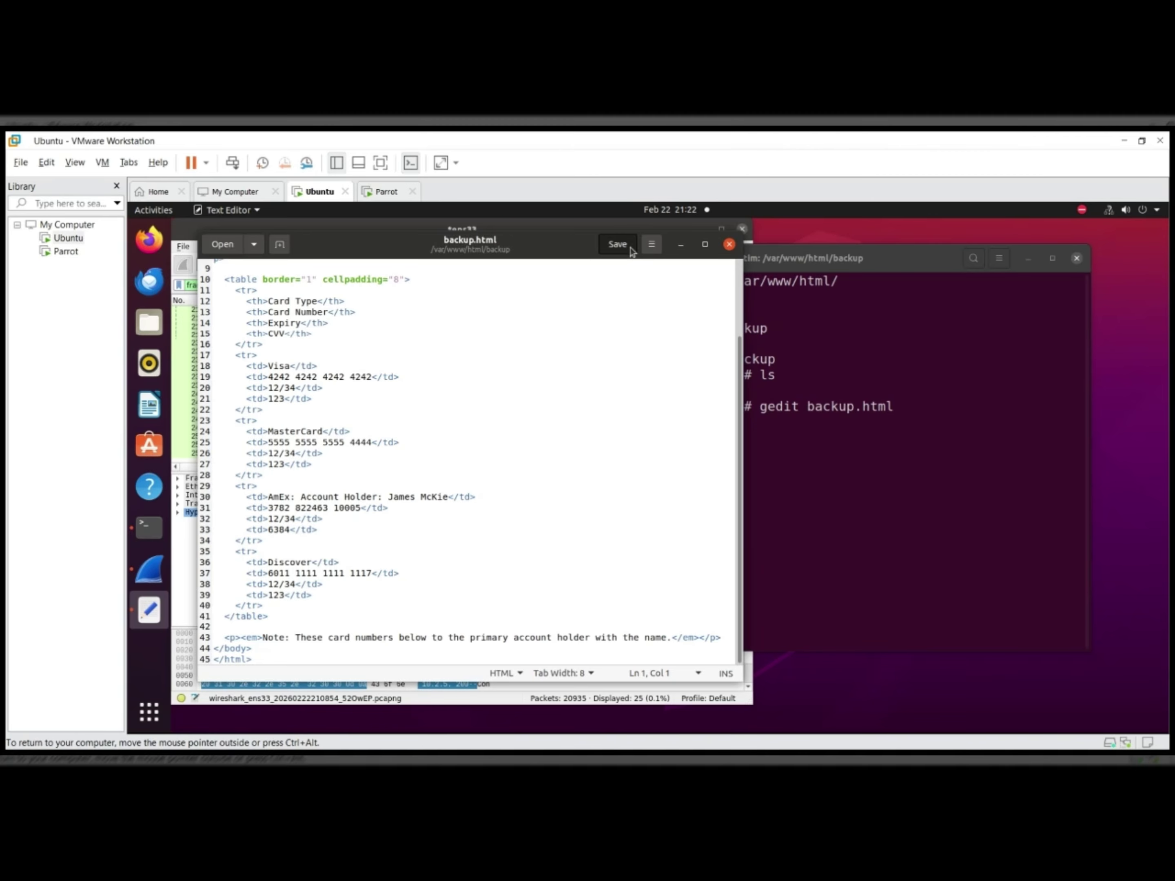
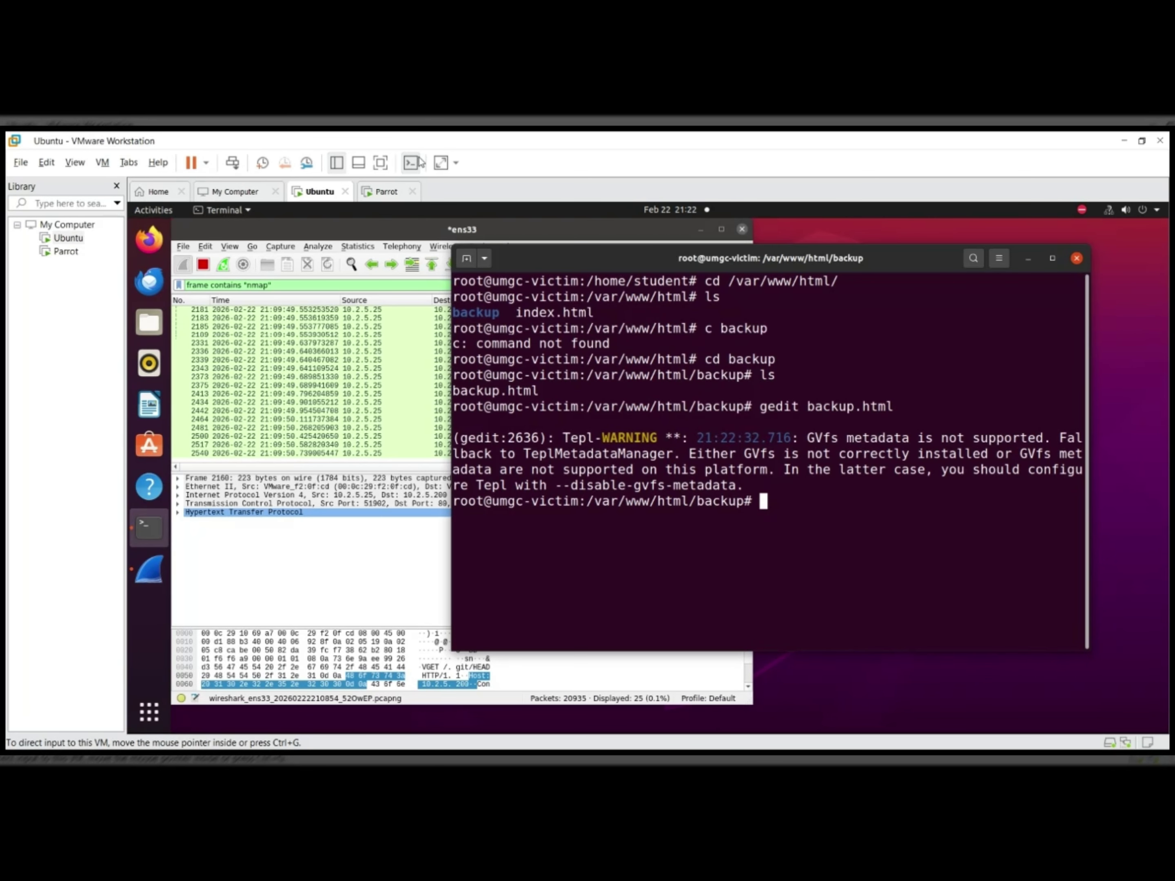
left_click(380, 197)
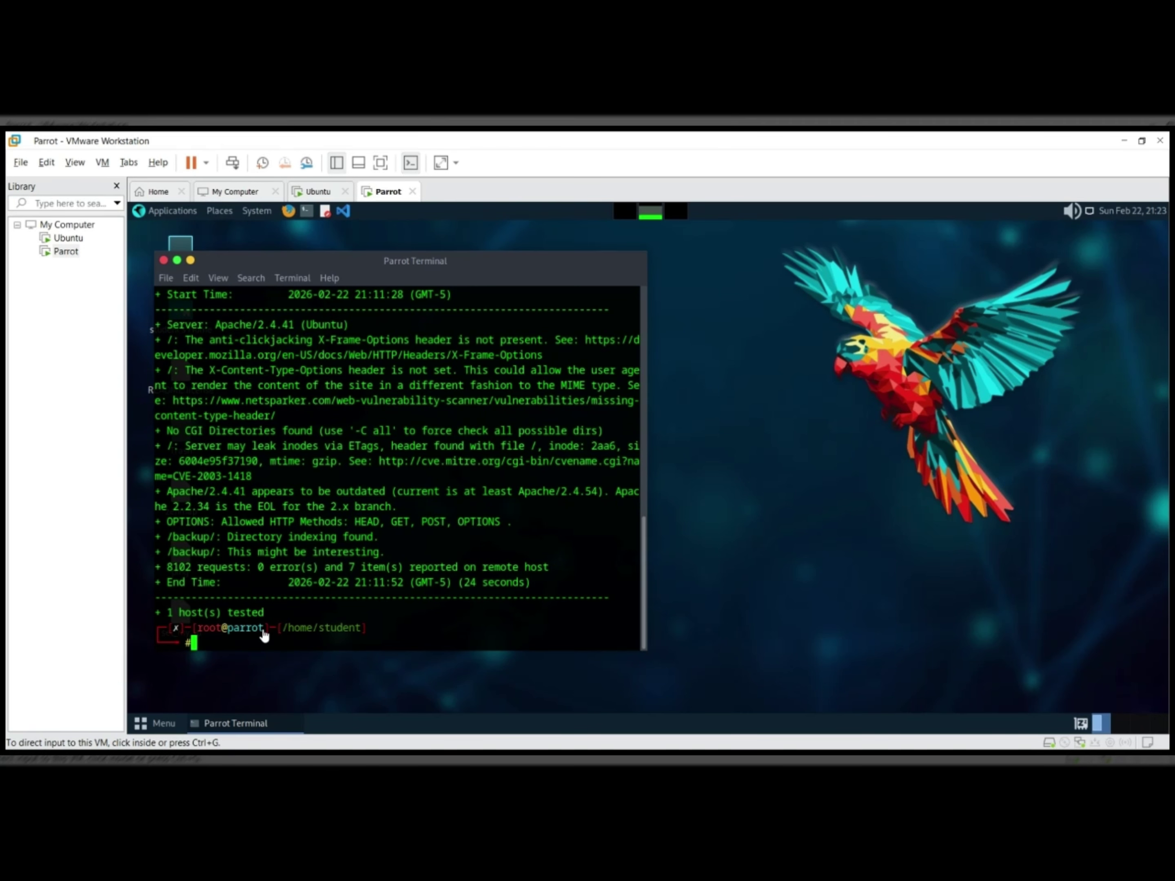
left_click(263, 644)
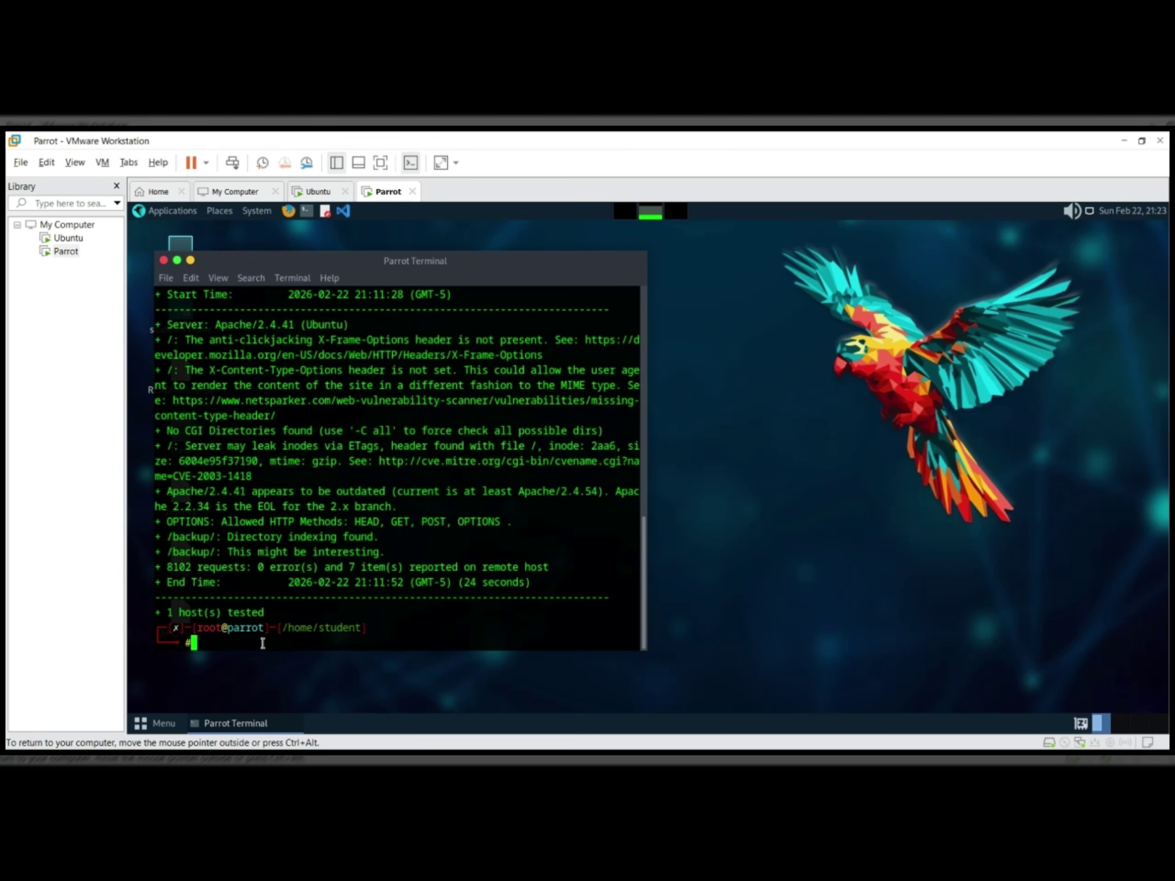
type("clear")
key("Return")
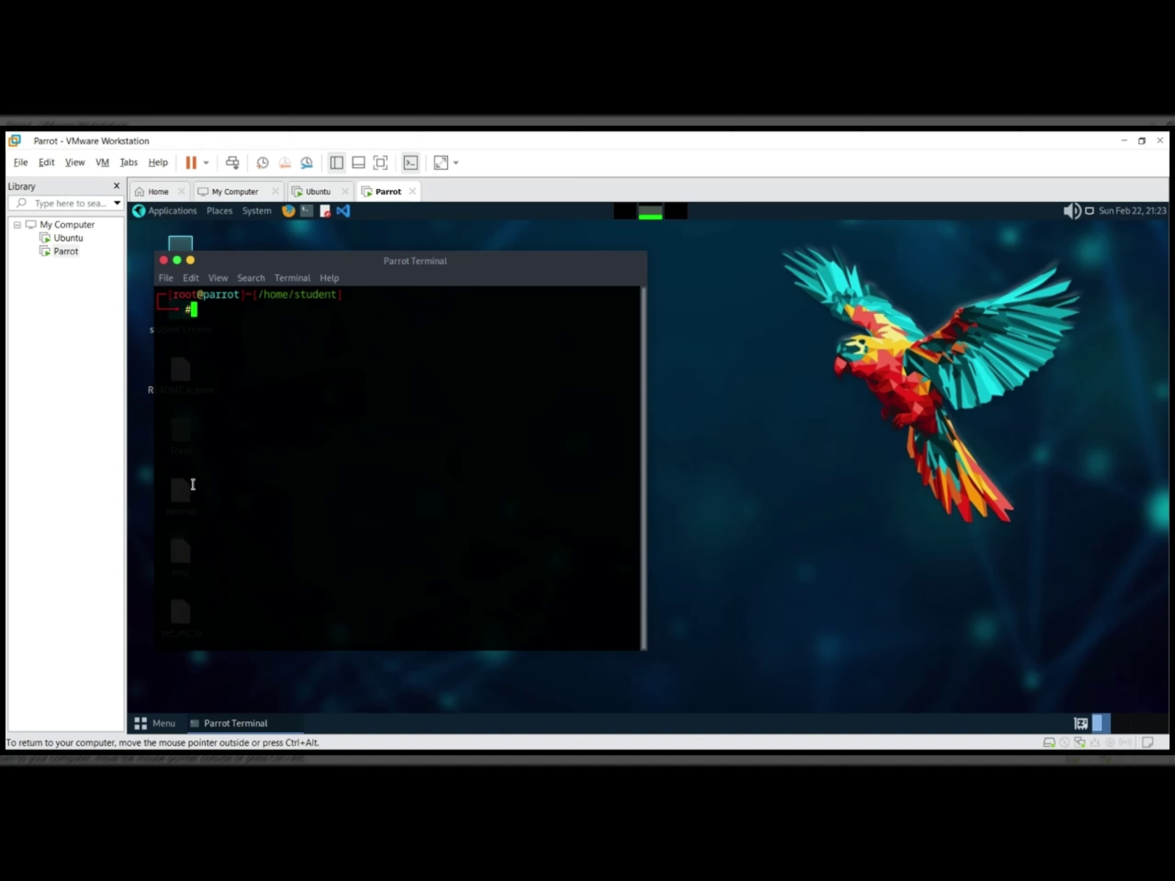
type("dirb http://10.2.5.")
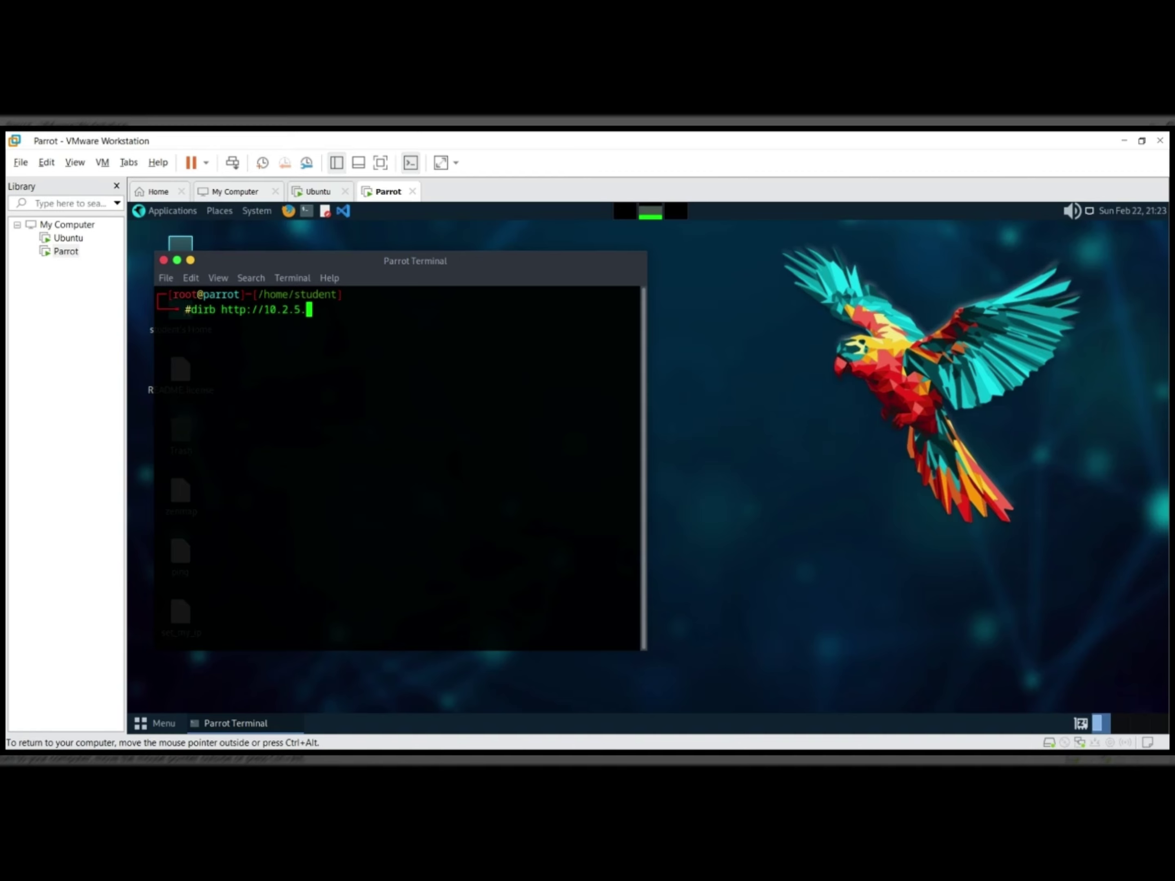
type("200")
key("Return")
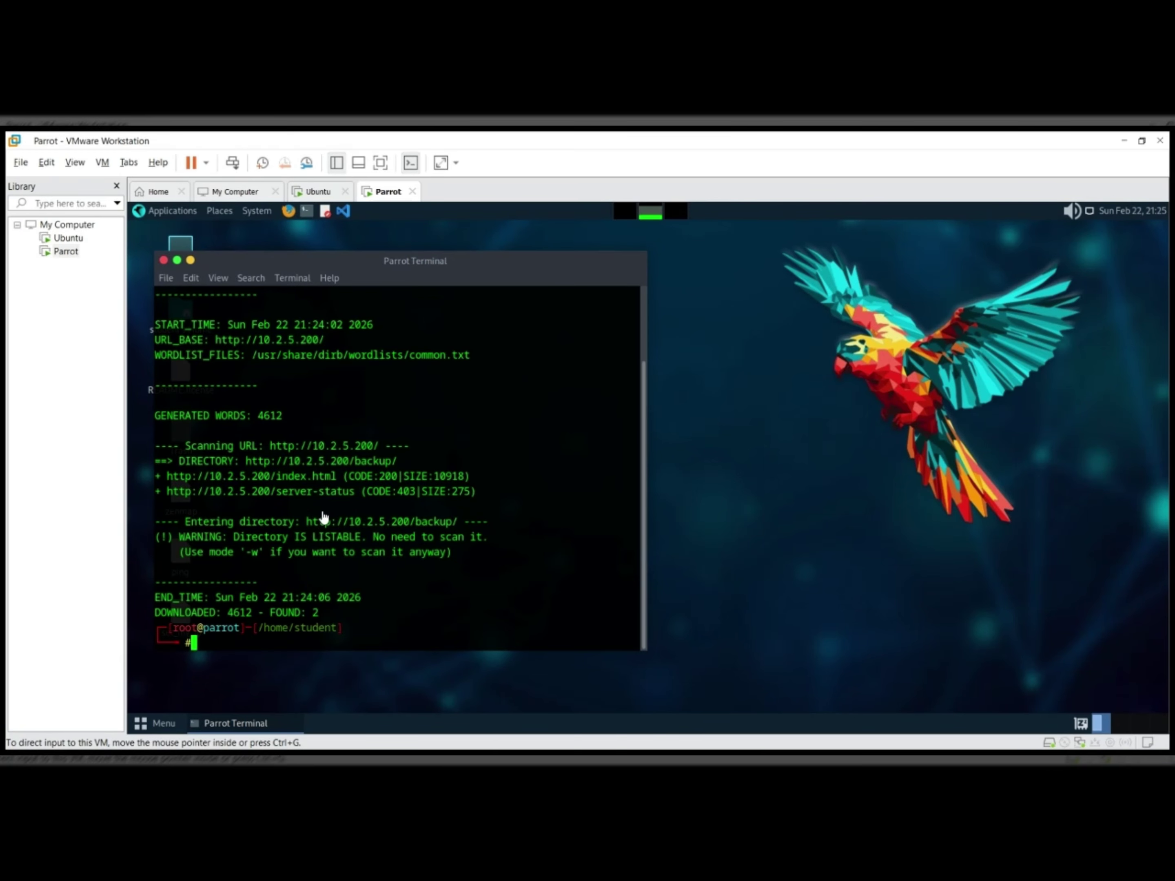
left_click(349, 523)
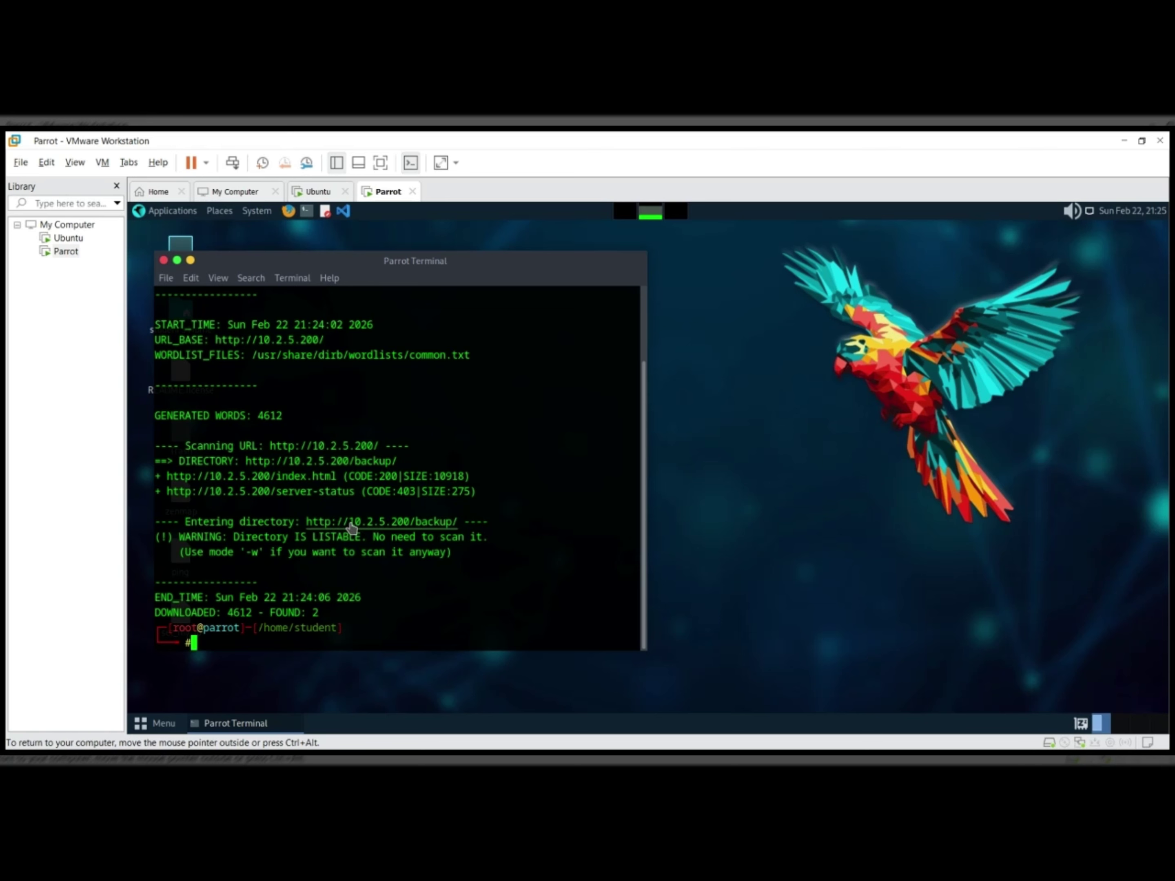
right_click(351, 524)
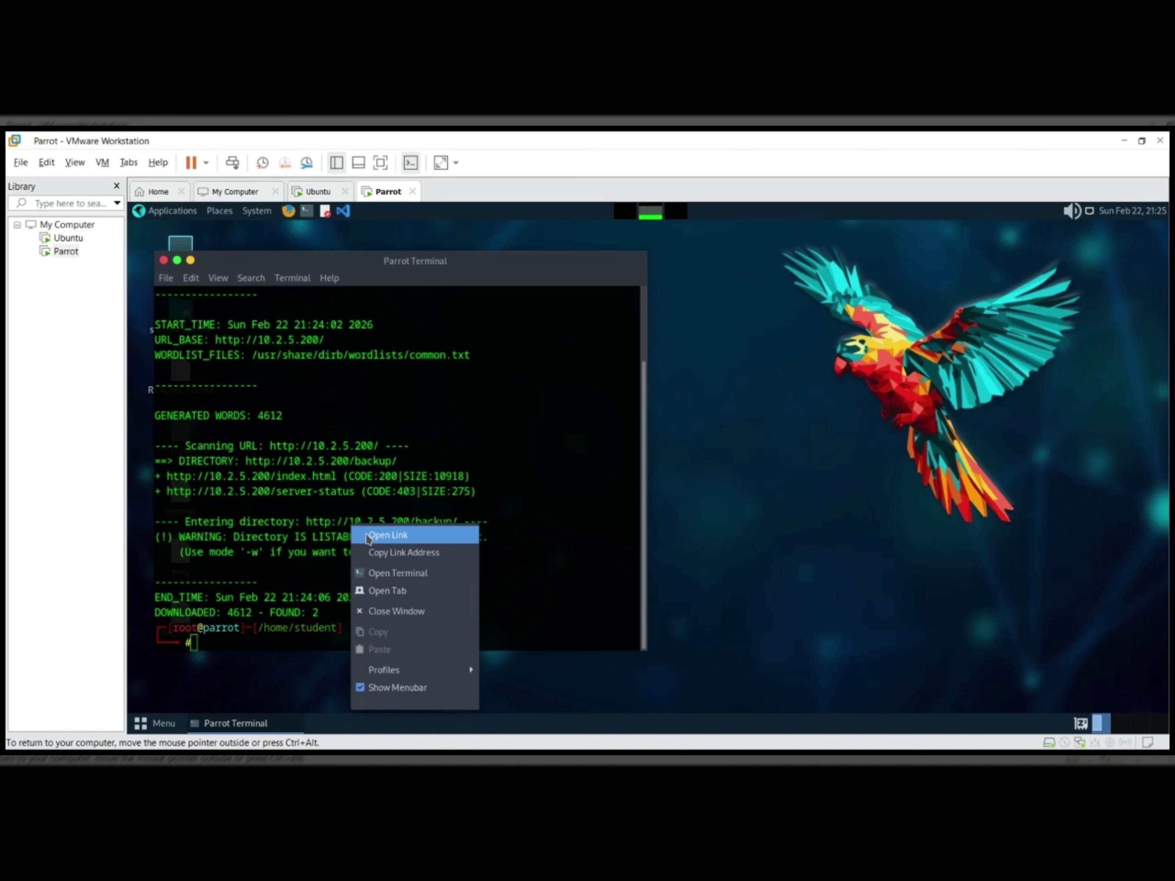
left_click(366, 534)
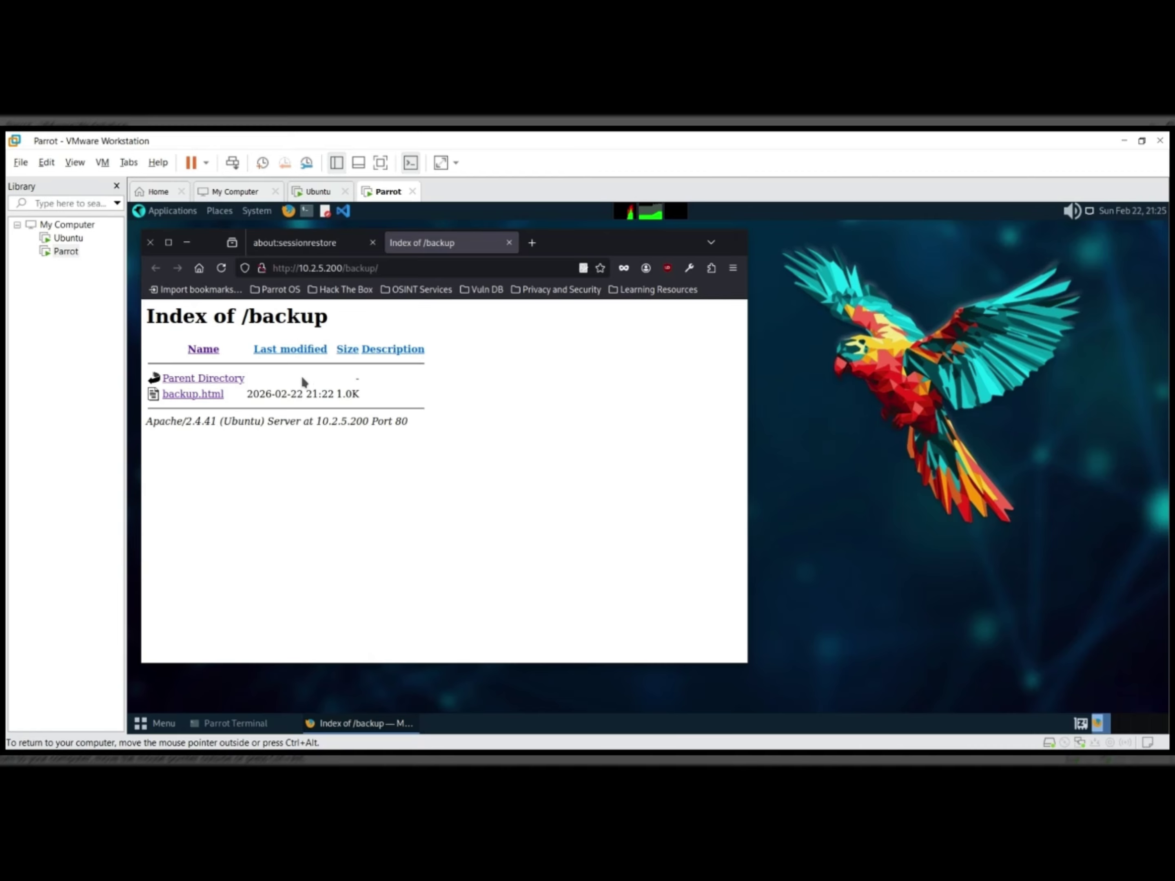
left_click(205, 397)
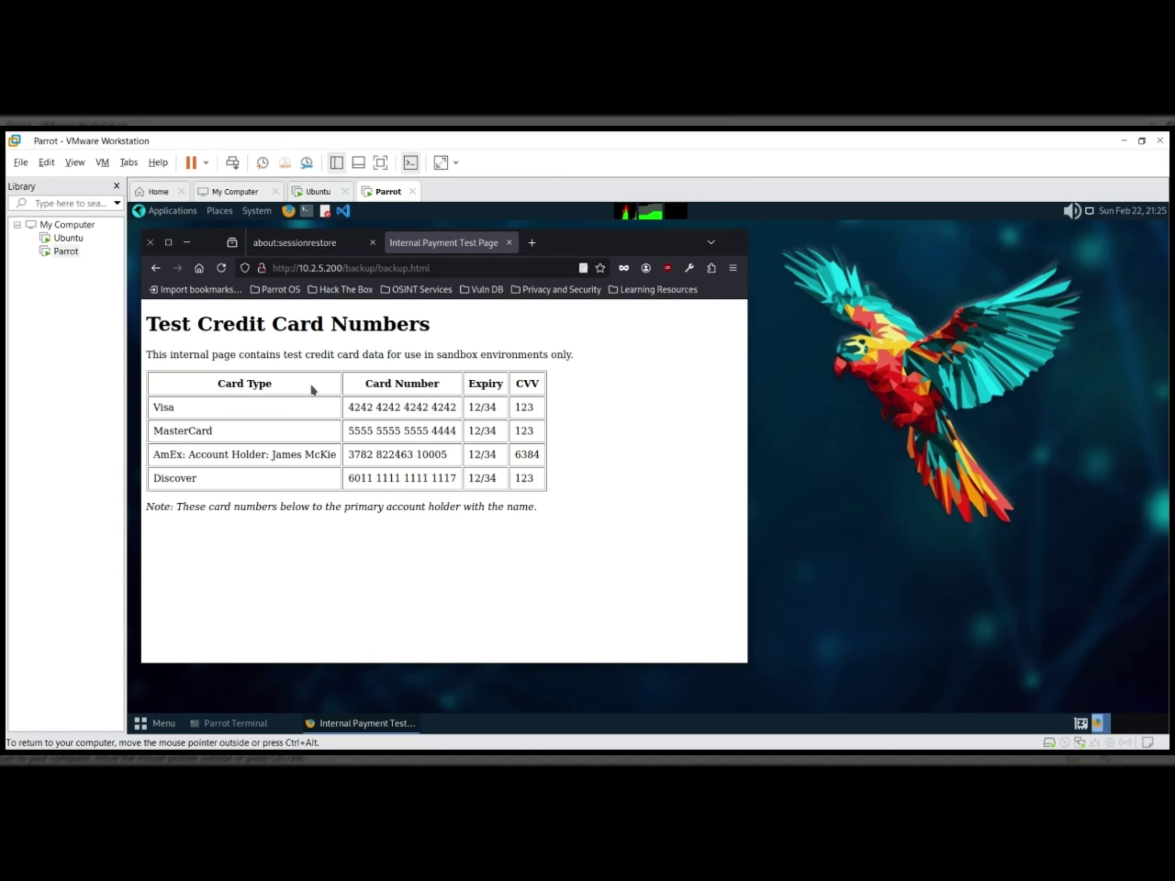
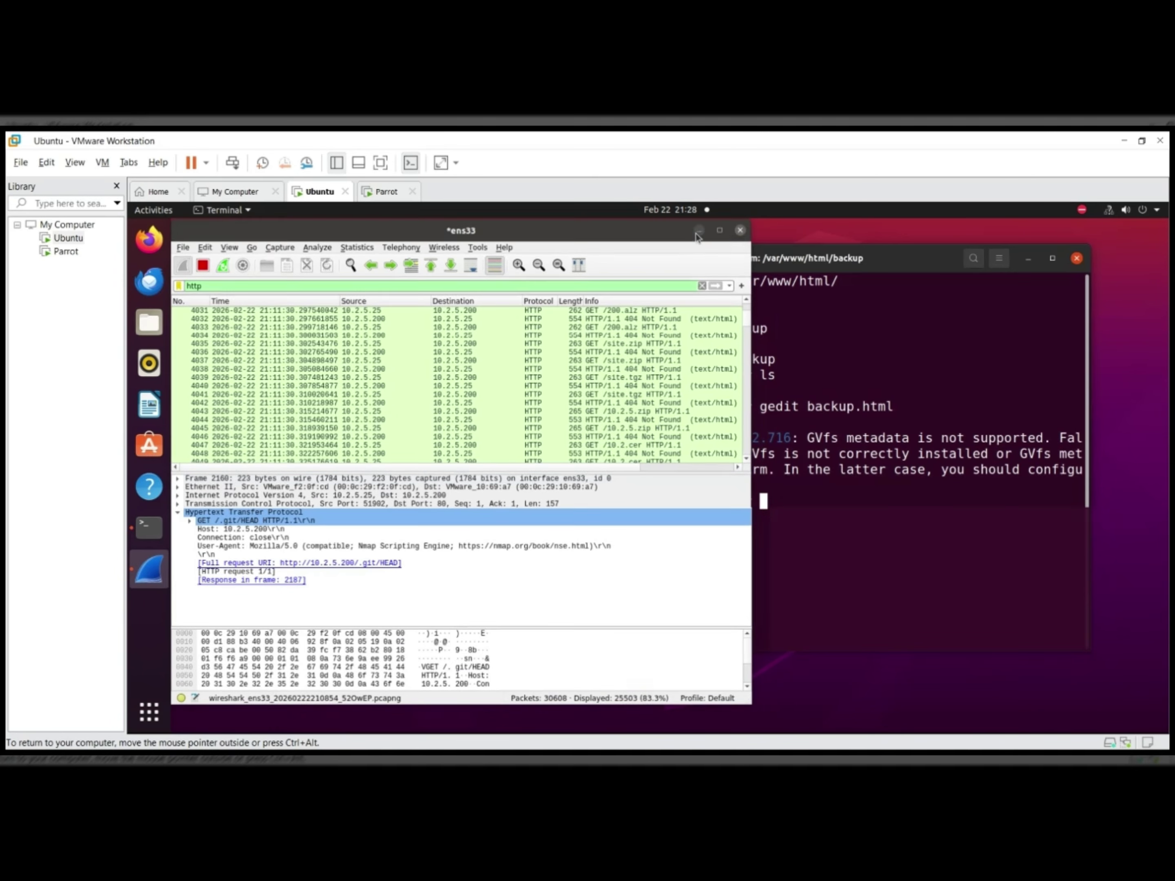
Step: Minimize the Wireshark window on the Ubuntu VM
left_click(697, 234)
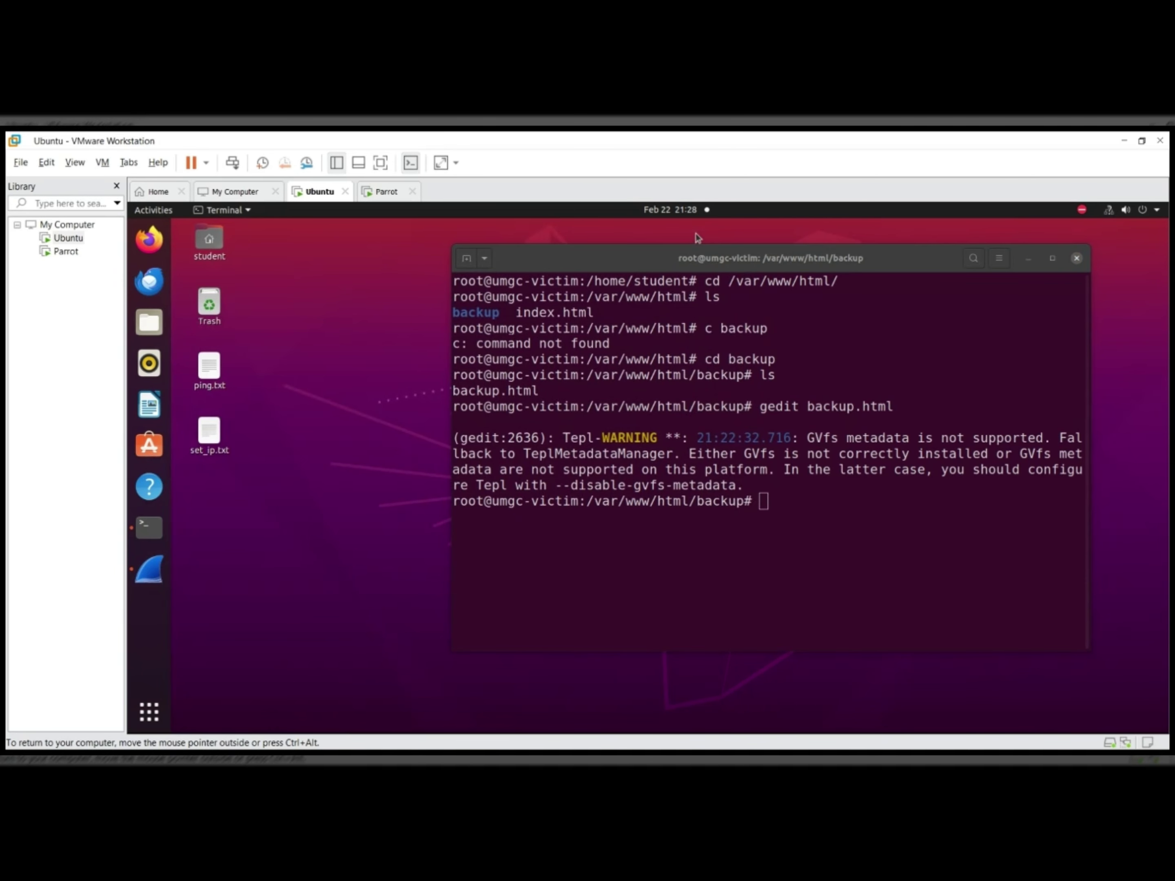